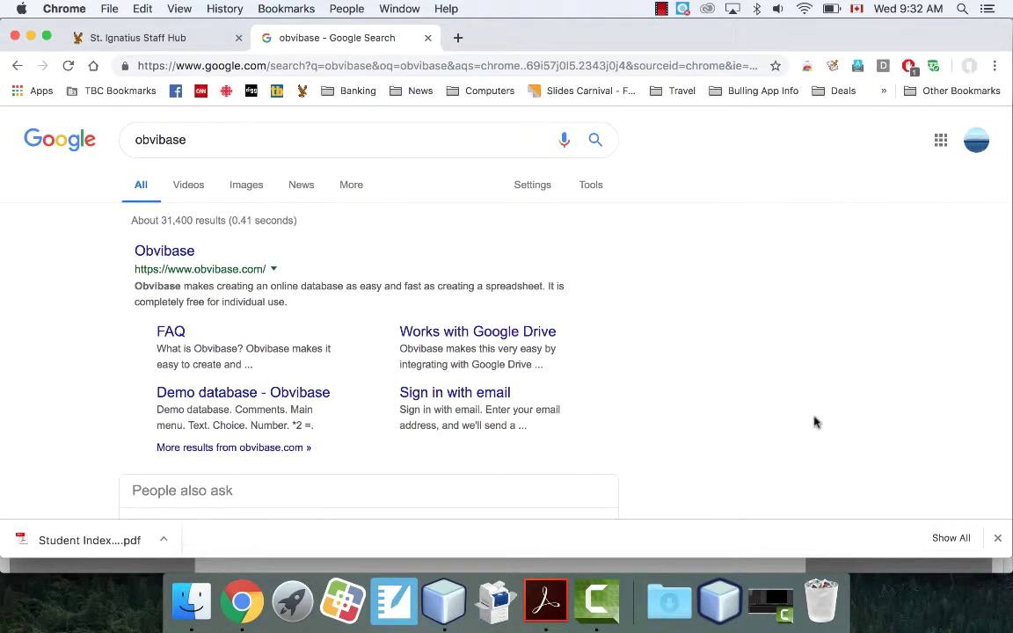
# Close Chrome's downloads bar to reveal the full 'obvibase' search results.
pyautogui.click(997, 537)
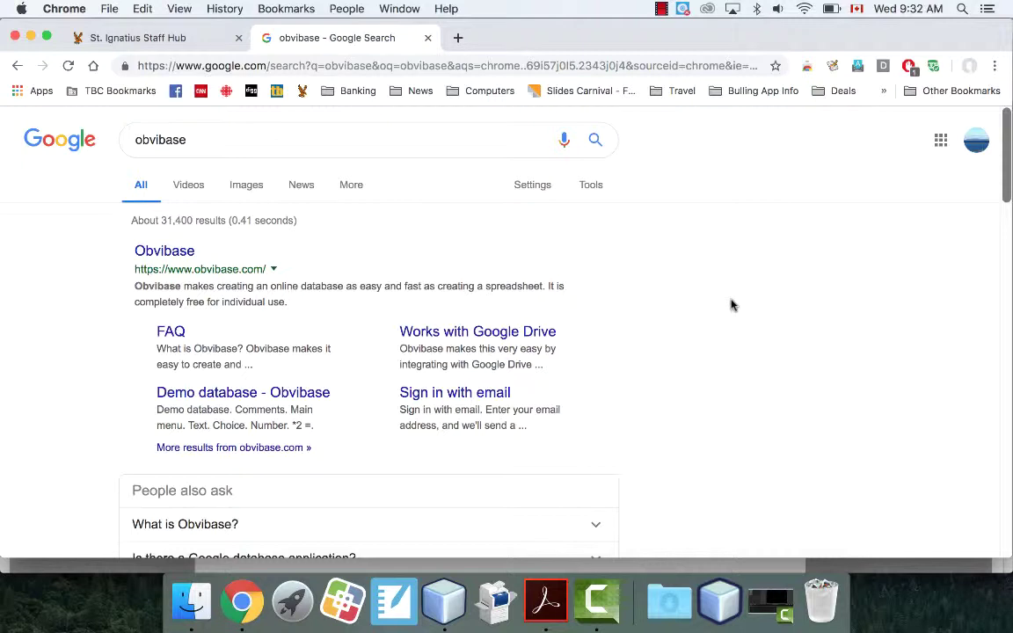
# Open the Obvibase website from the search results and sign in with Google.
pyautogui.click(167, 255)
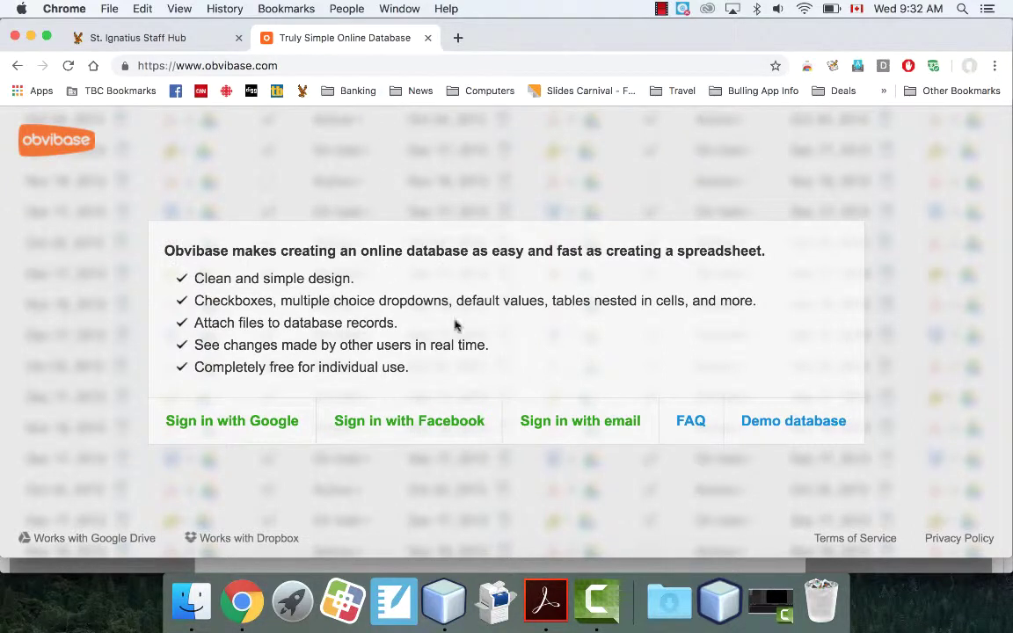
pyautogui.click(234, 428)
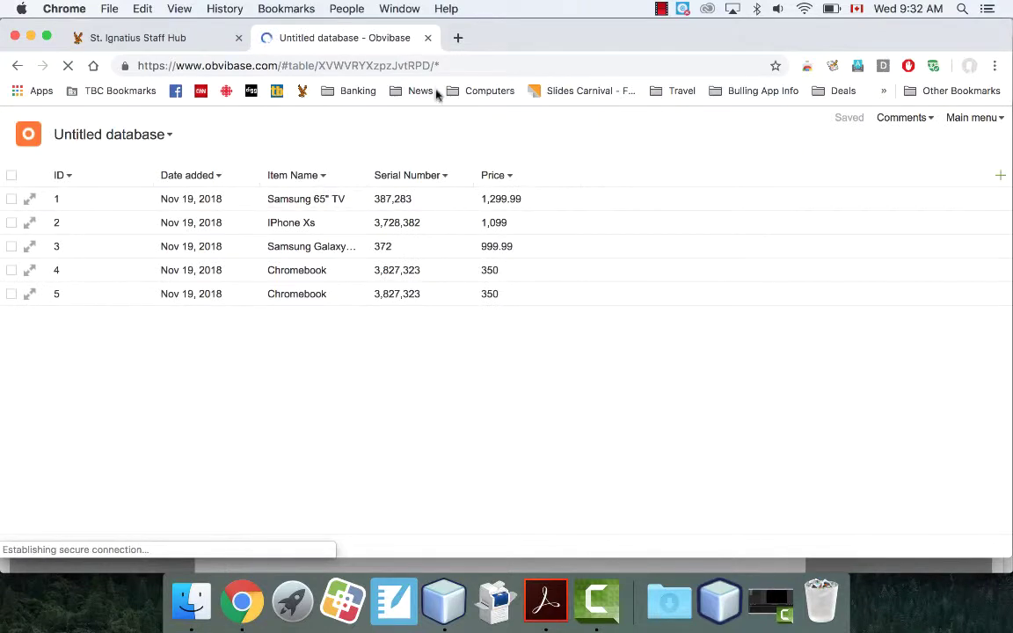
pyautogui.click(983, 123)
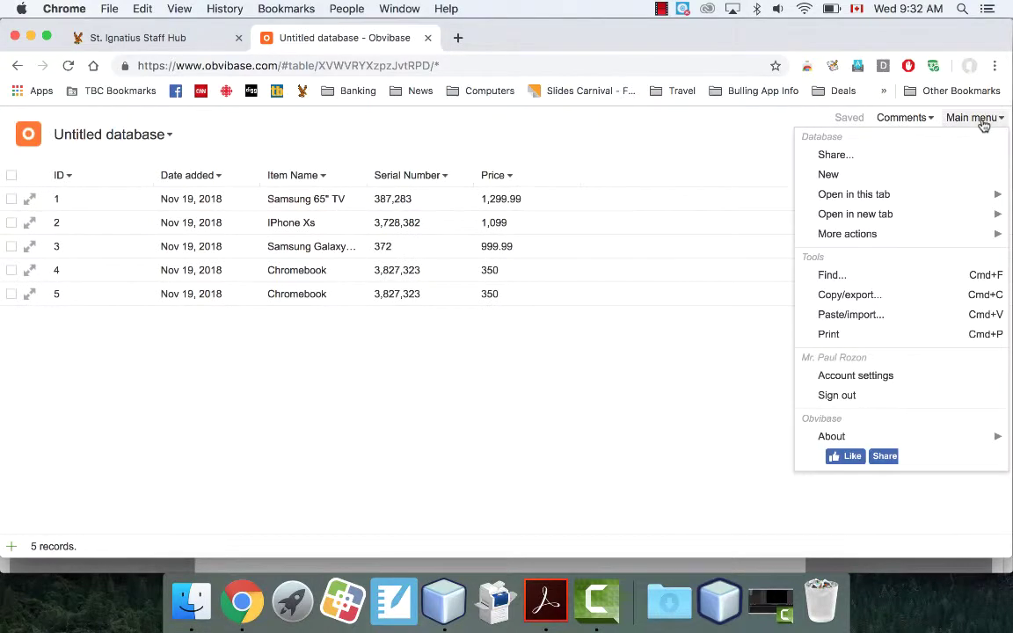
# Create a new empty database and rename it 'Hockey Database'.
pyautogui.click(855, 177)
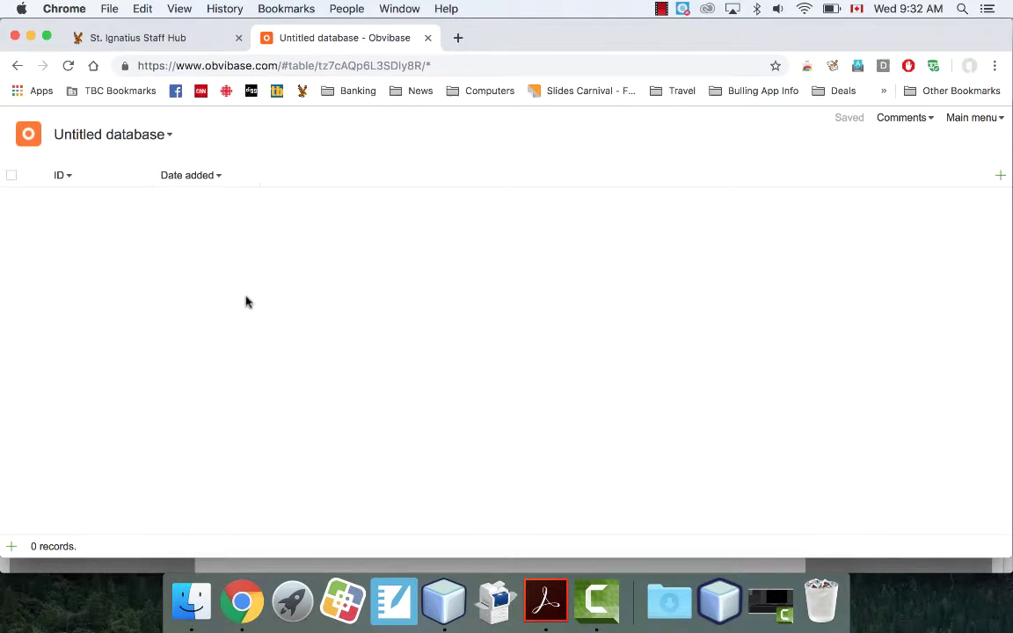
pyautogui.click(971, 119)
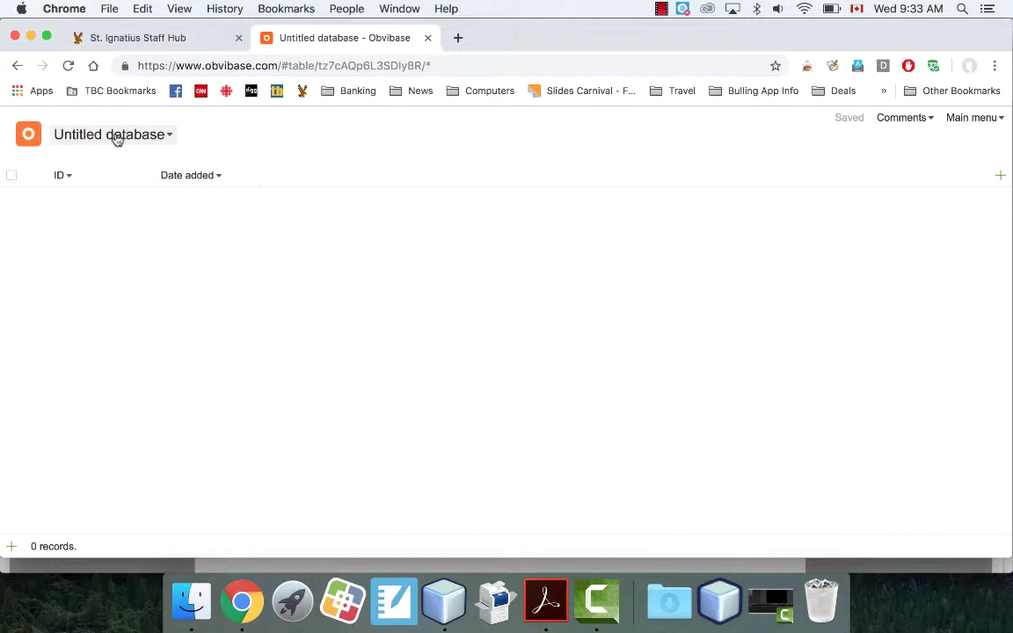
pyautogui.click(117, 140)
pyautogui.click(112, 158)
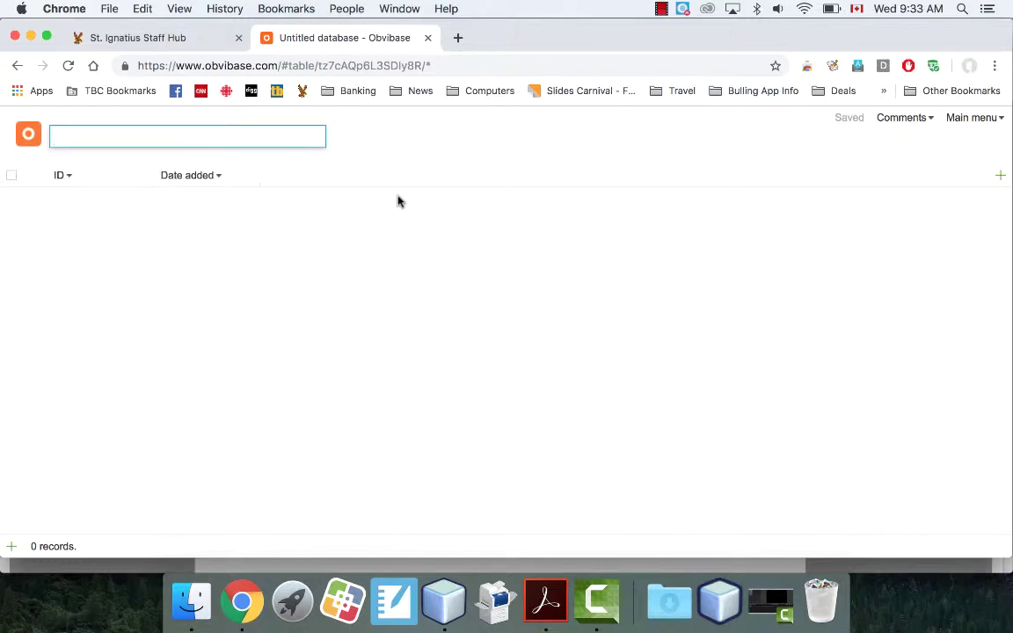
pyautogui.write('Hockey Database')
pyautogui.press('Return')
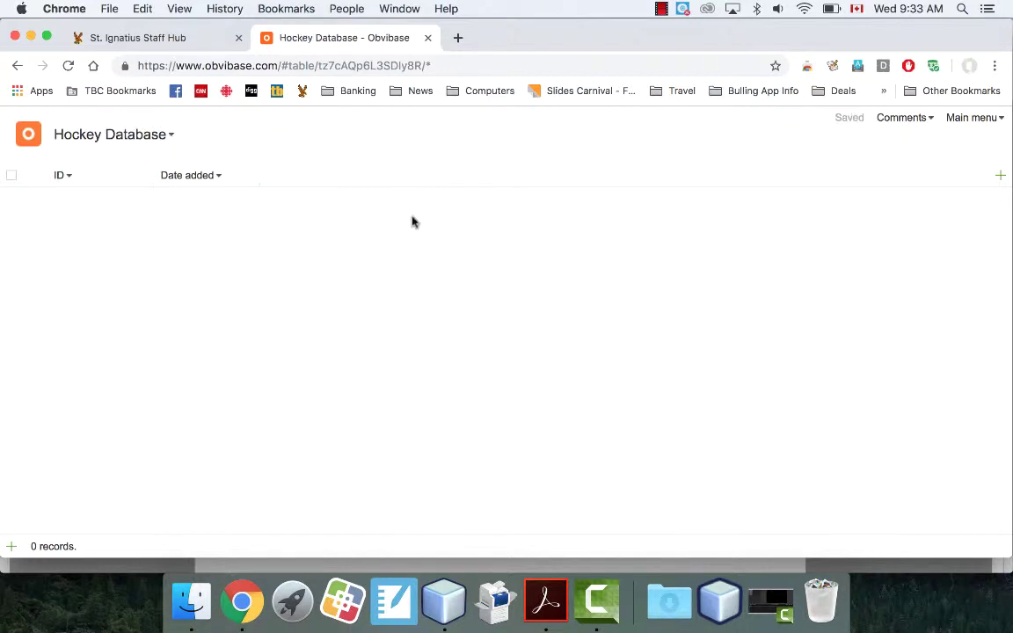
# Insert 'Equipment' into the title to make it 'Hockey Equipment Database'.
pyautogui.click(127, 134)
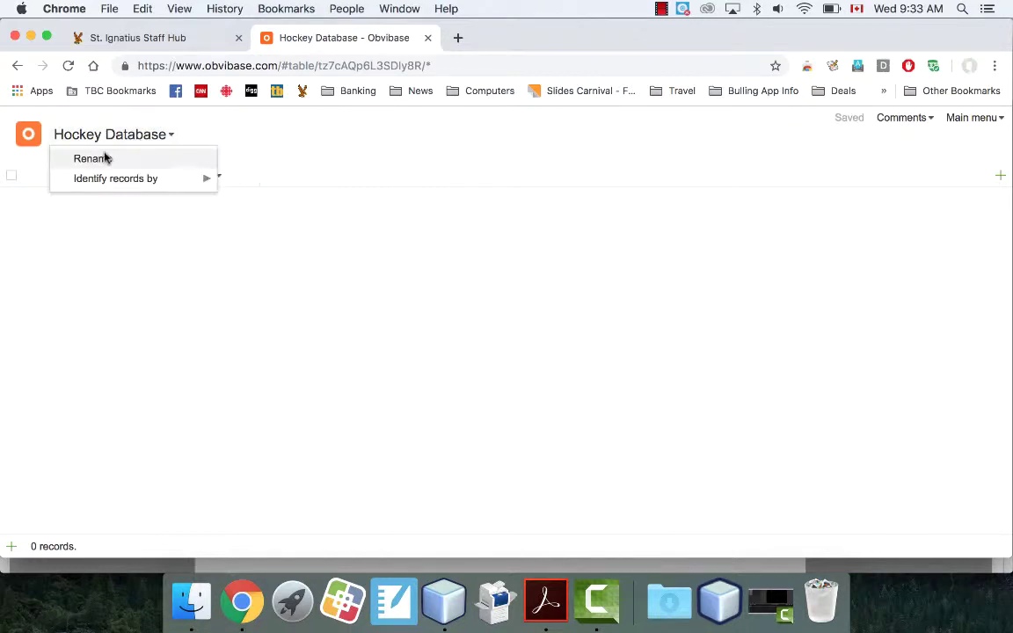
pyautogui.click(92, 158)
pyautogui.click(104, 138)
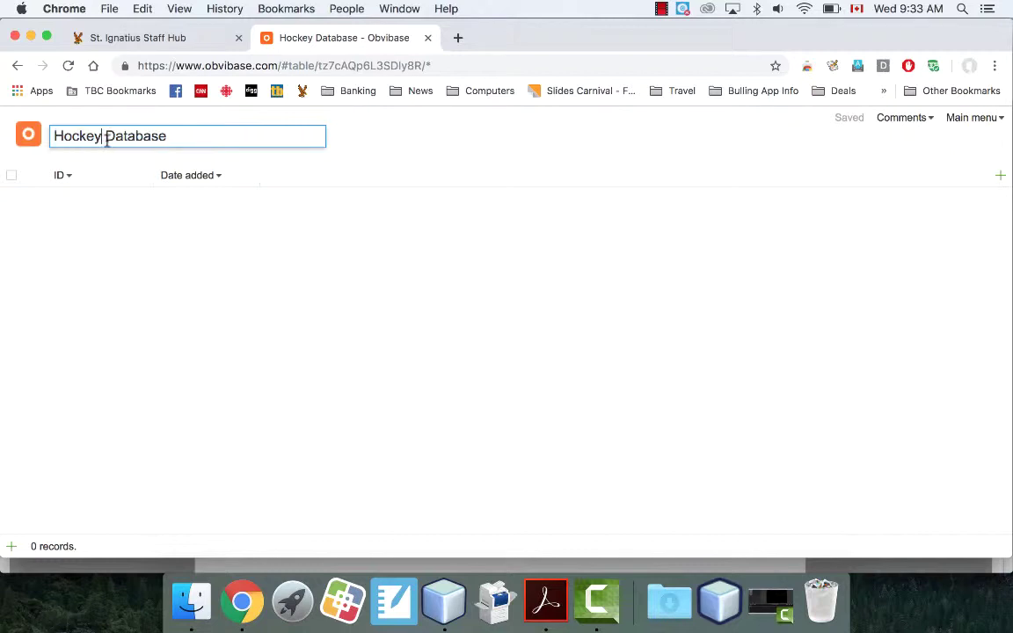
pyautogui.write('Equipment')
pyautogui.press('Return')
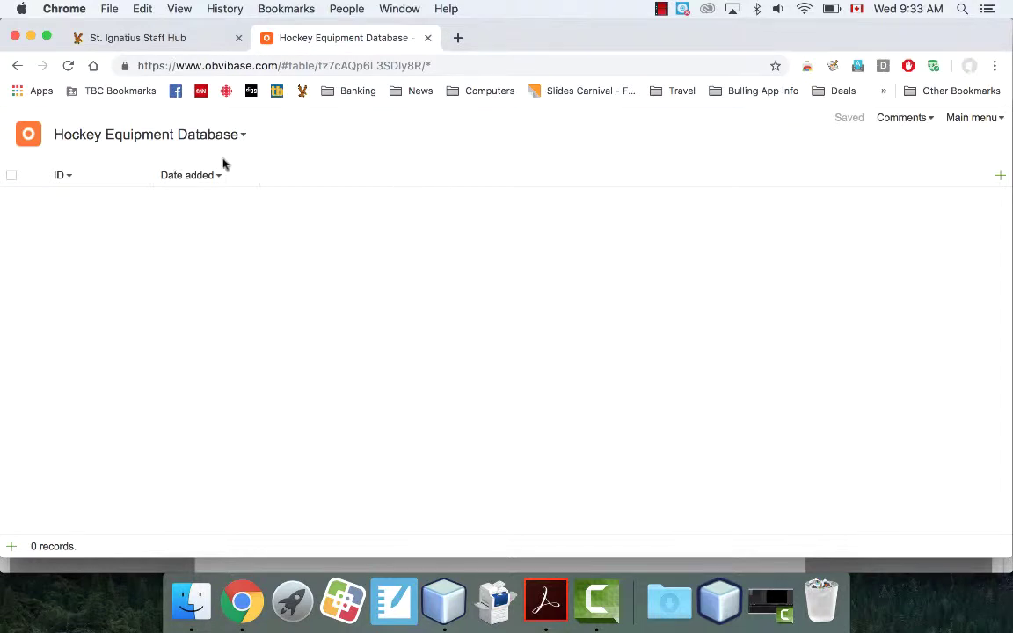
# Add 'Manufacturer' and 'Model' text columns to the table.
pyautogui.click(1000, 177)
pyautogui.moveTo(937, 207)
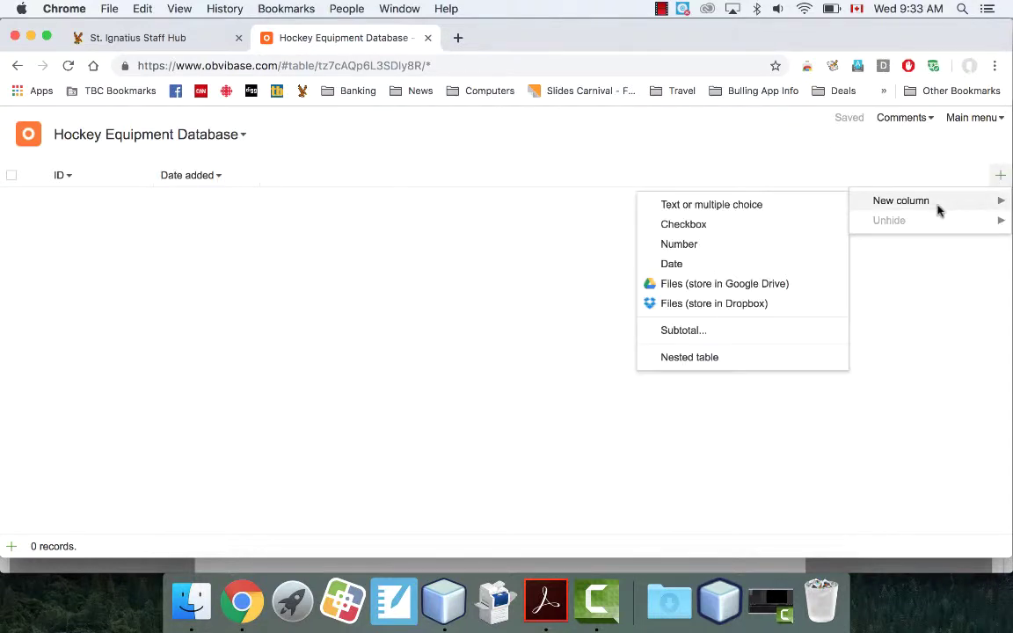
pyautogui.click(708, 205)
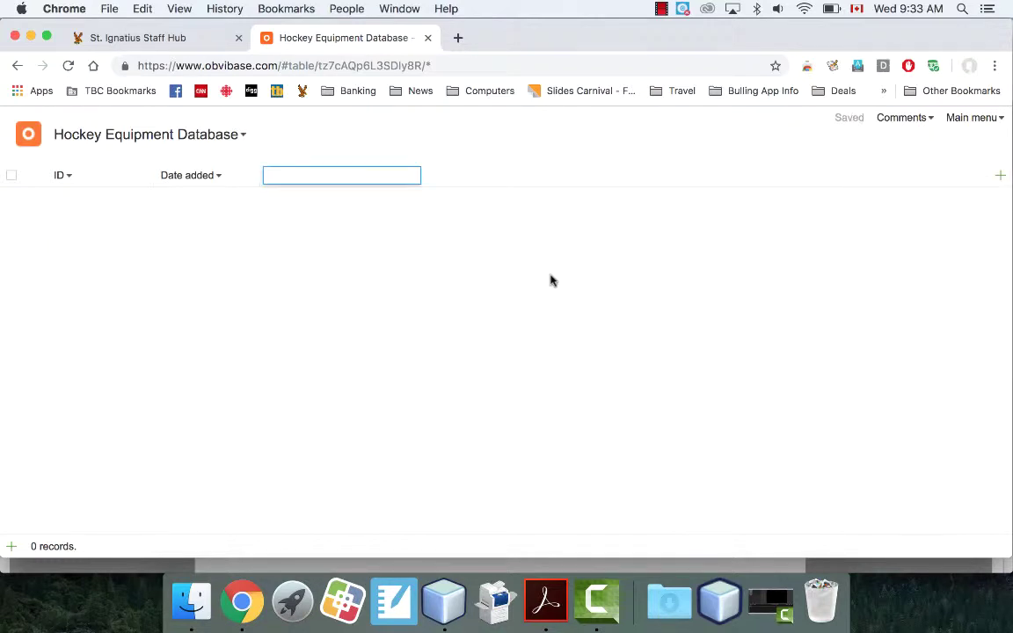
pyautogui.write('Manufacturer')
pyautogui.press('Return')
pyautogui.click(1002, 178)
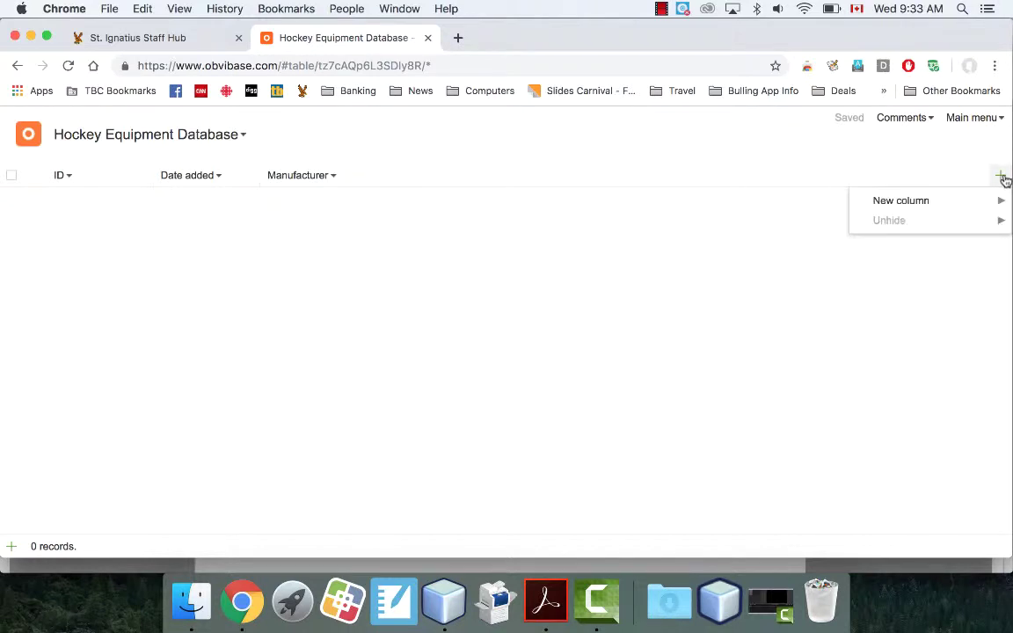
pyautogui.moveTo(916, 203)
pyautogui.click(682, 203)
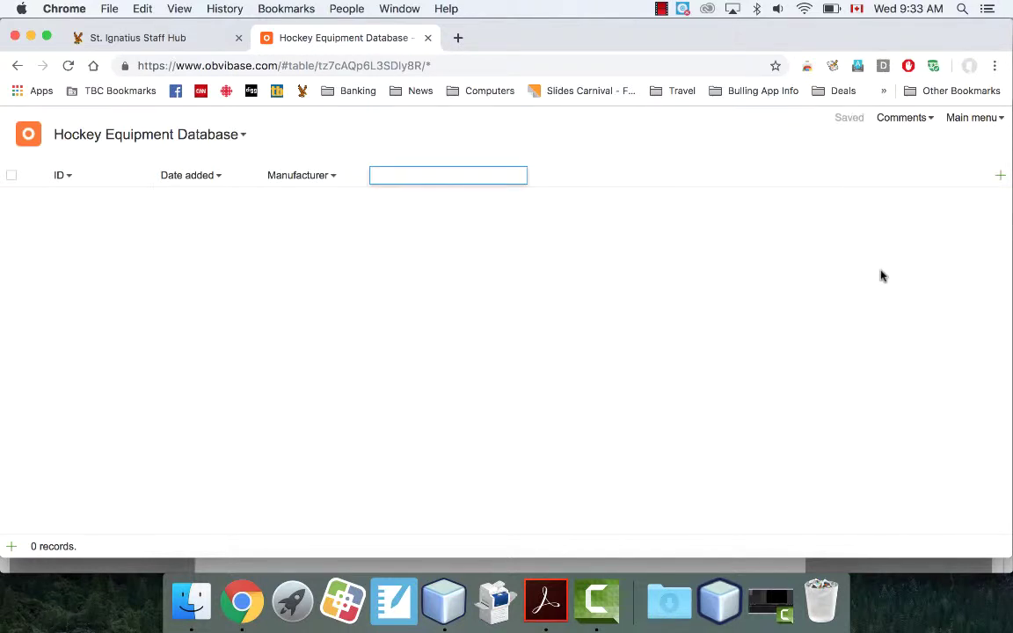
pyautogui.write('Model')
pyautogui.press('Return')
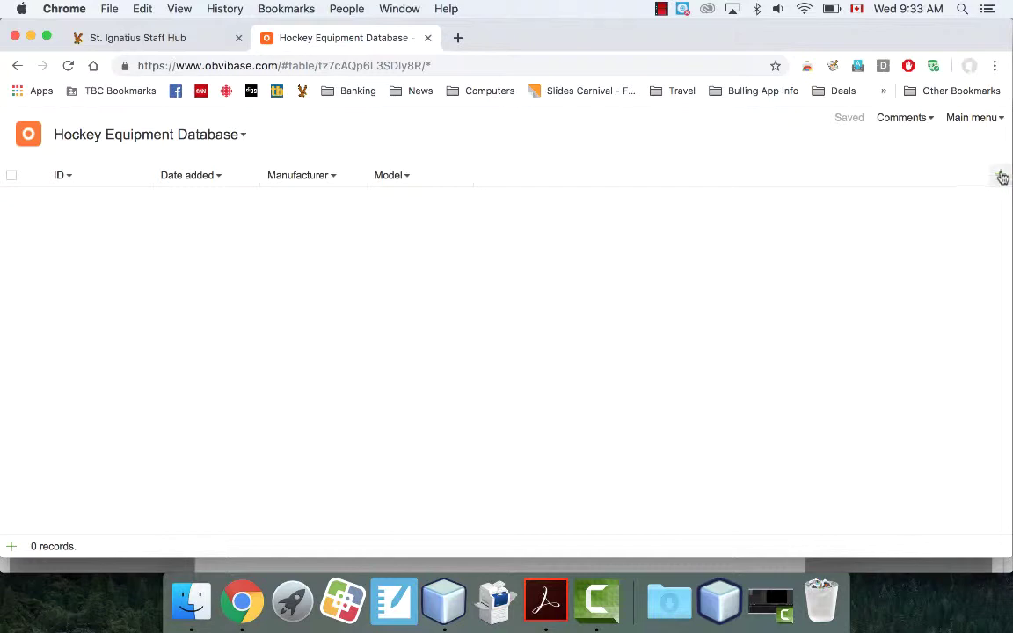
# Add a 'Price' number column, leaving the column menu without adding more.
pyautogui.click(1001, 177)
pyautogui.moveTo(955, 205)
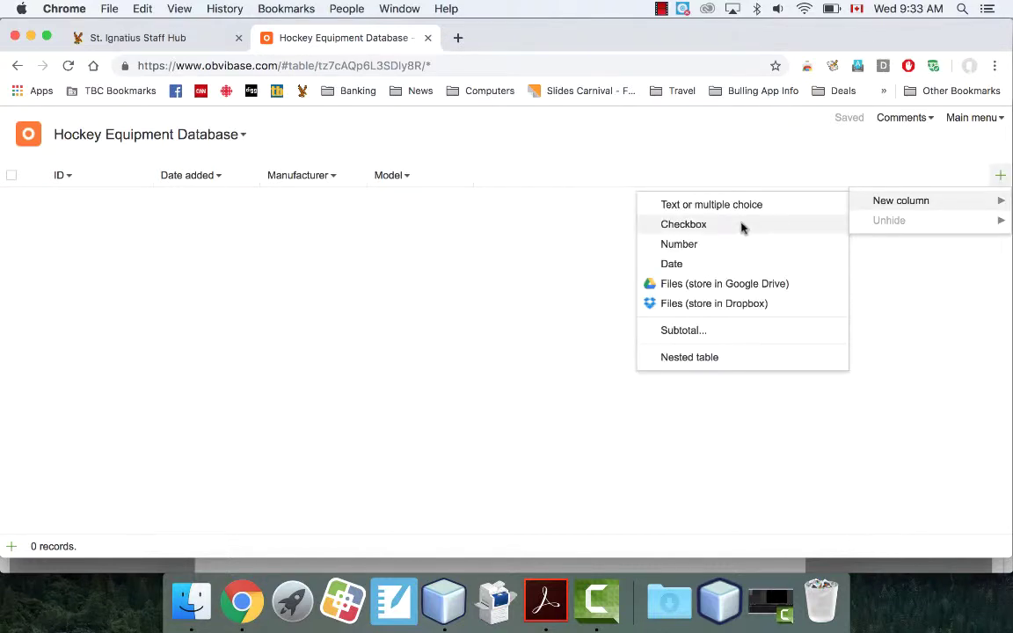
pyautogui.click(679, 244)
pyautogui.write('Price')
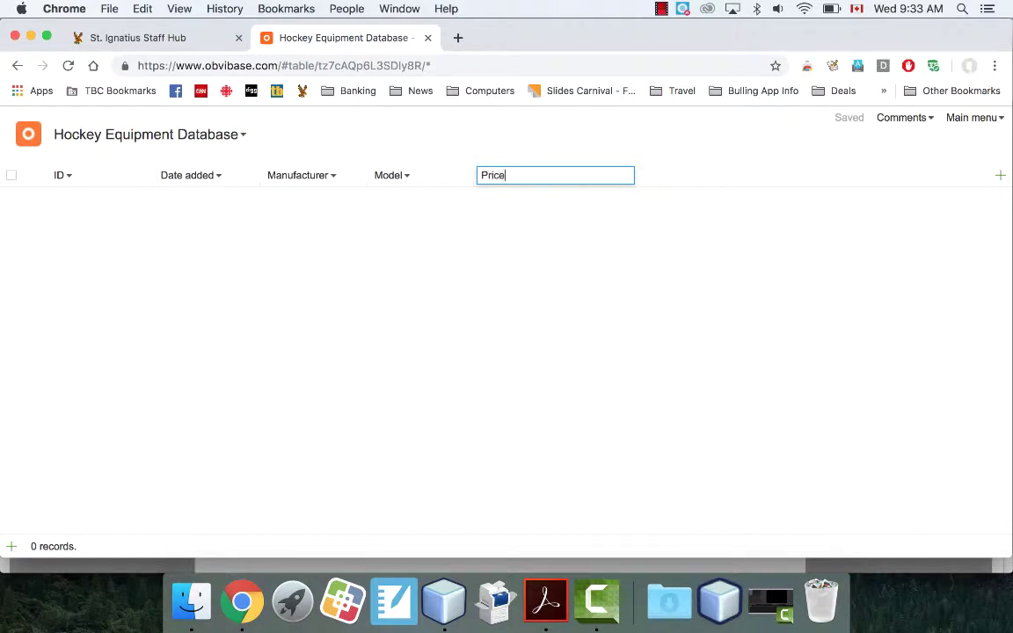
pyautogui.press('Return')
pyautogui.click(1000, 173)
pyautogui.moveTo(997, 202)
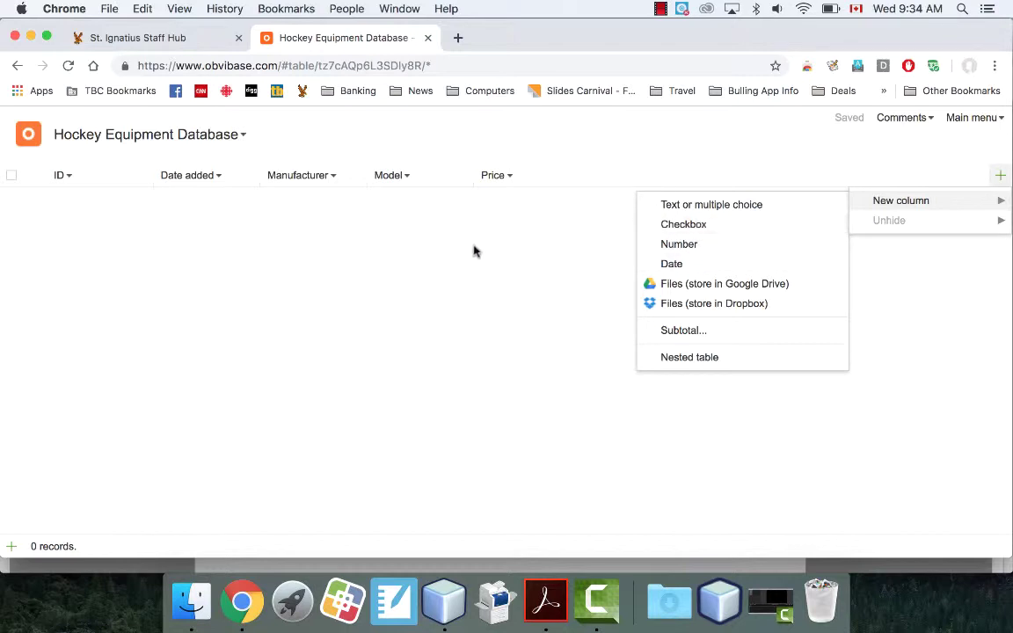
pyautogui.click(508, 264)
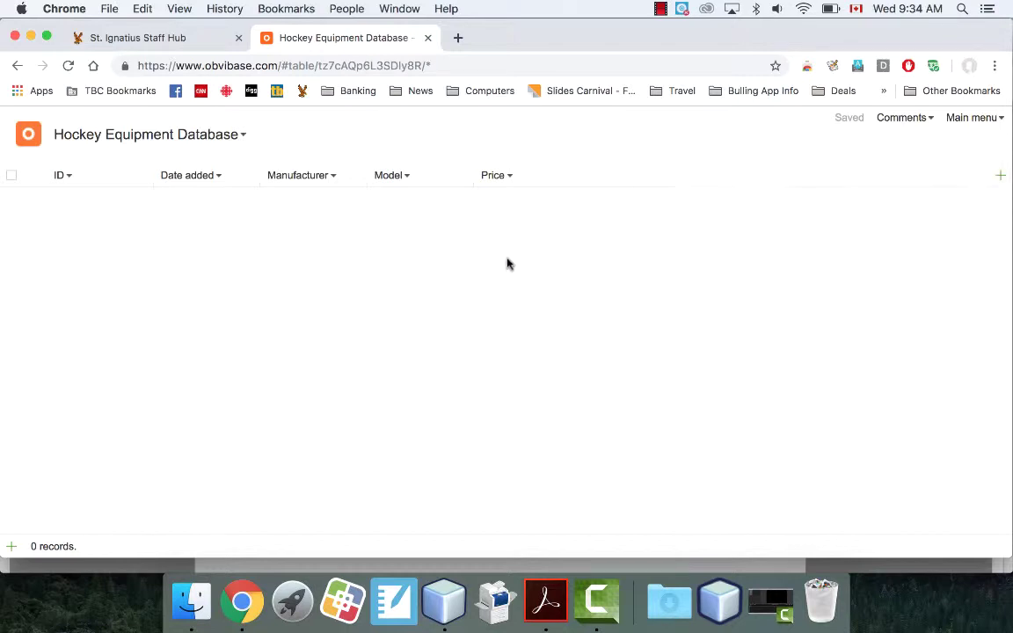
# Add the first record: Bauer, Hockey Stick 4RT, 75.99.
pyautogui.click(15, 551)
pyautogui.click(308, 202)
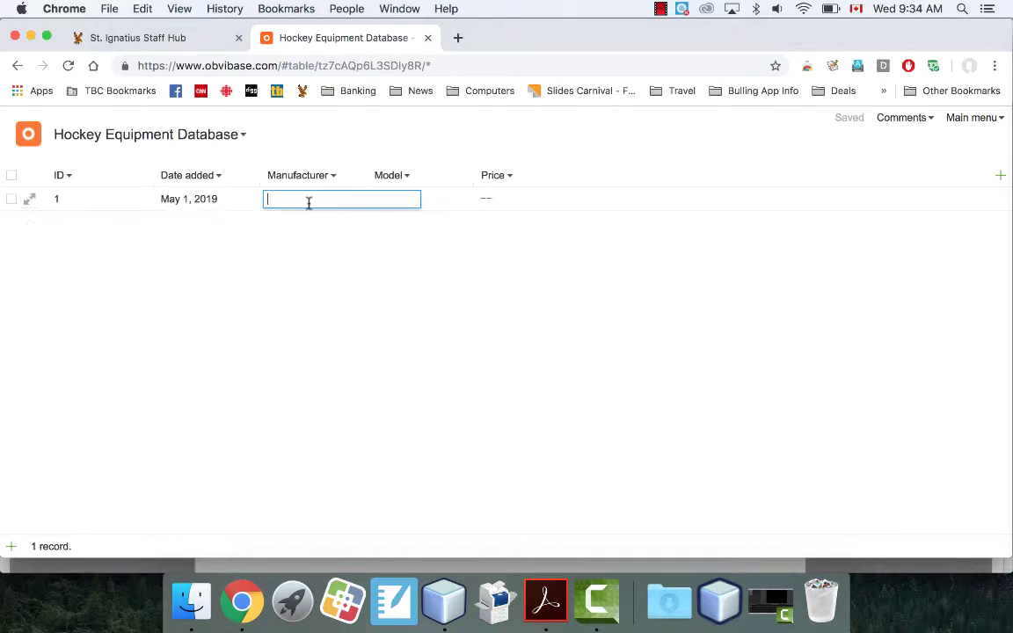
pyautogui.write('Bauer')
pyautogui.press('Return')
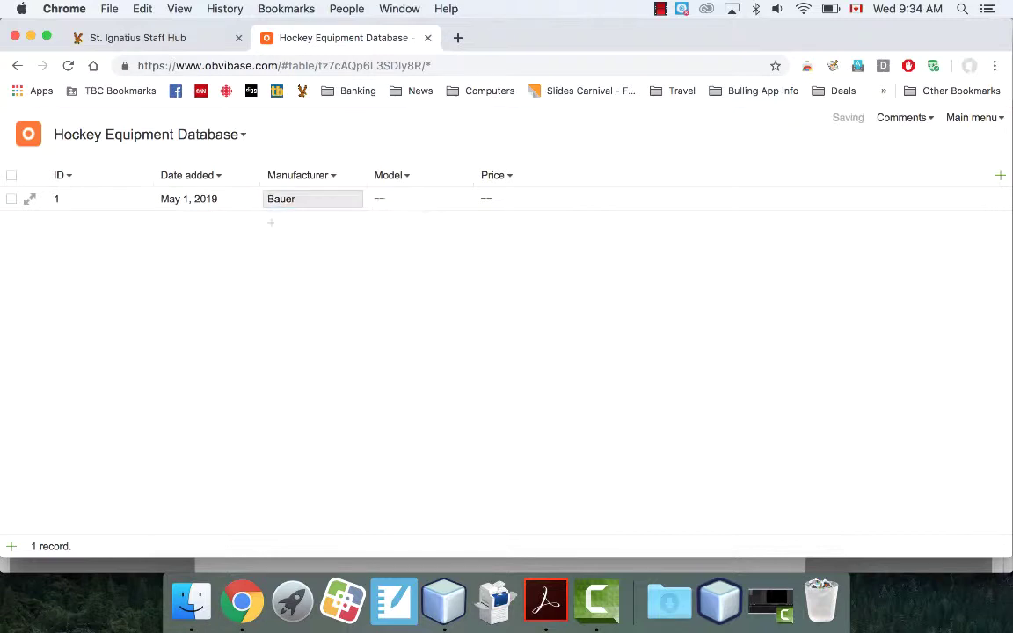
pyautogui.click(412, 199)
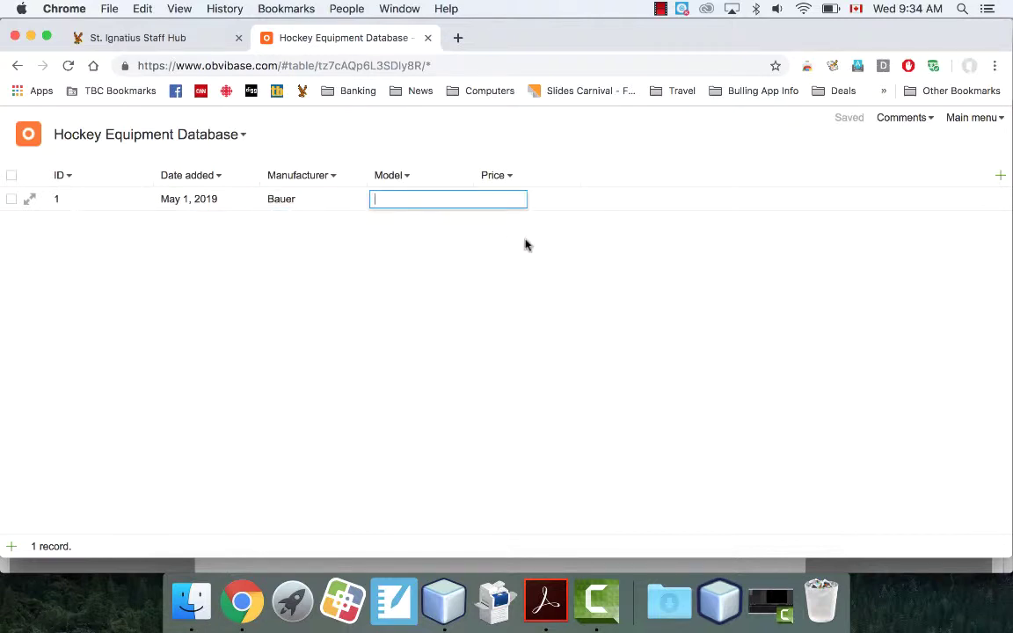
pyautogui.write('Hi')
pyautogui.press('Return')
pyautogui.click(488, 200)
pyautogui.click(488, 200)
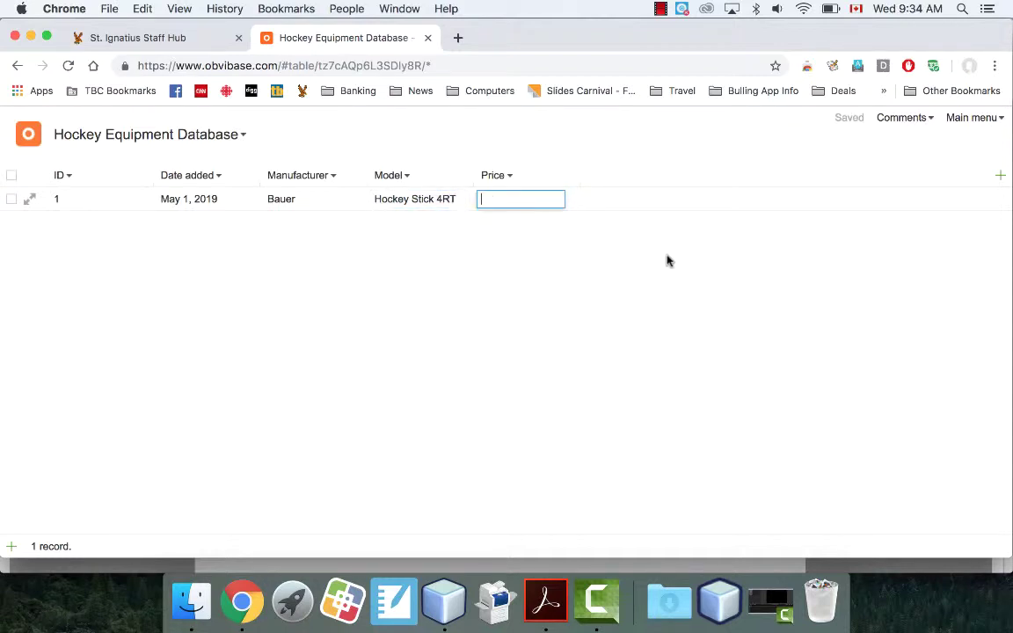
pyautogui.write('75.99')
pyautogui.press('Return')
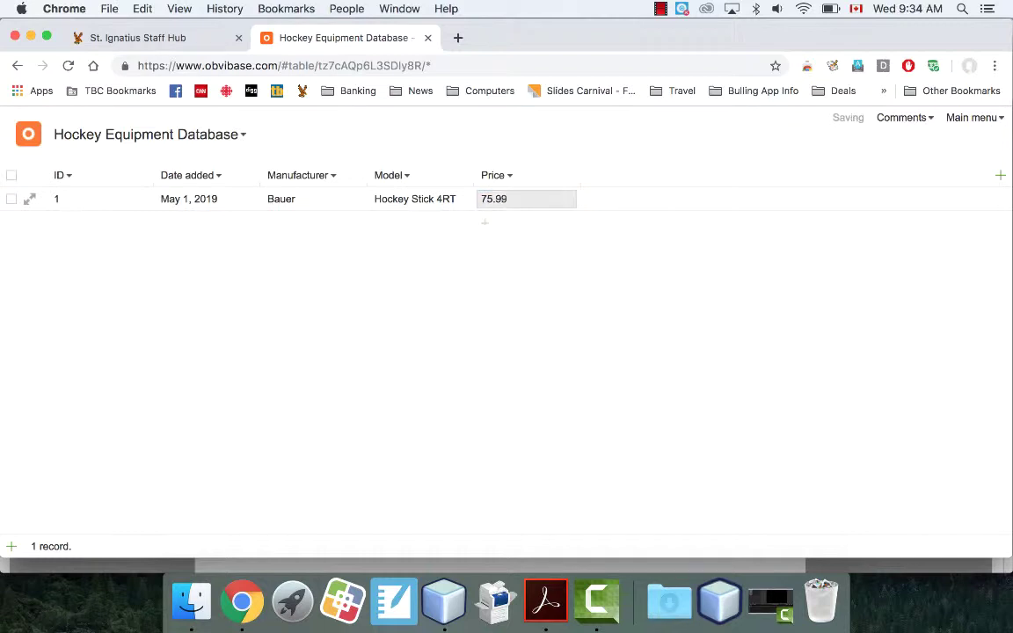
# Add a second record: Canadian Tire, Youth Helmet, 49.99.
pyautogui.click(12, 546)
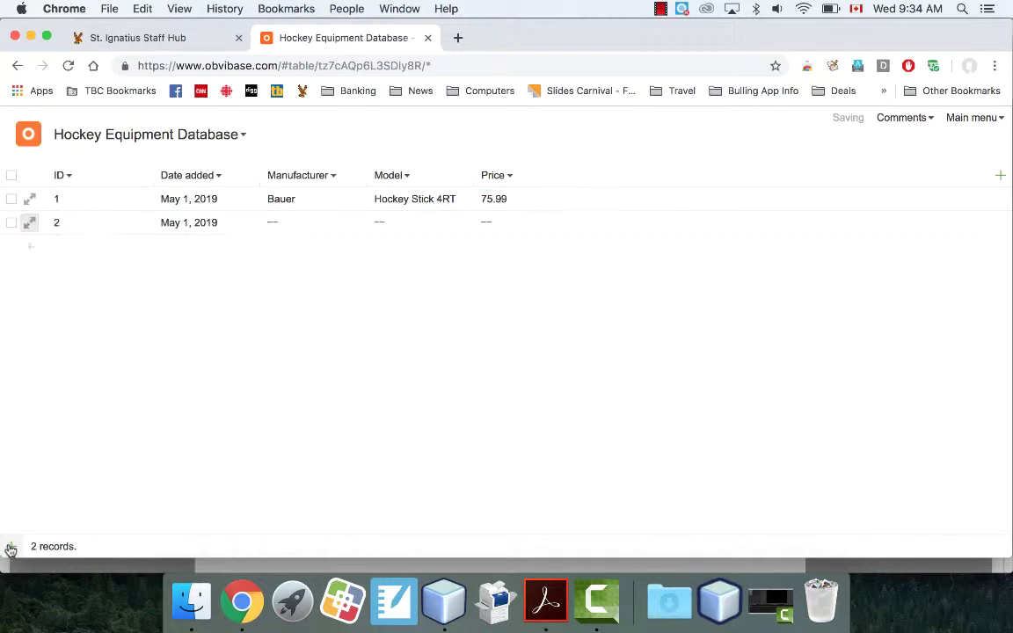
pyautogui.doubleClick(284, 223)
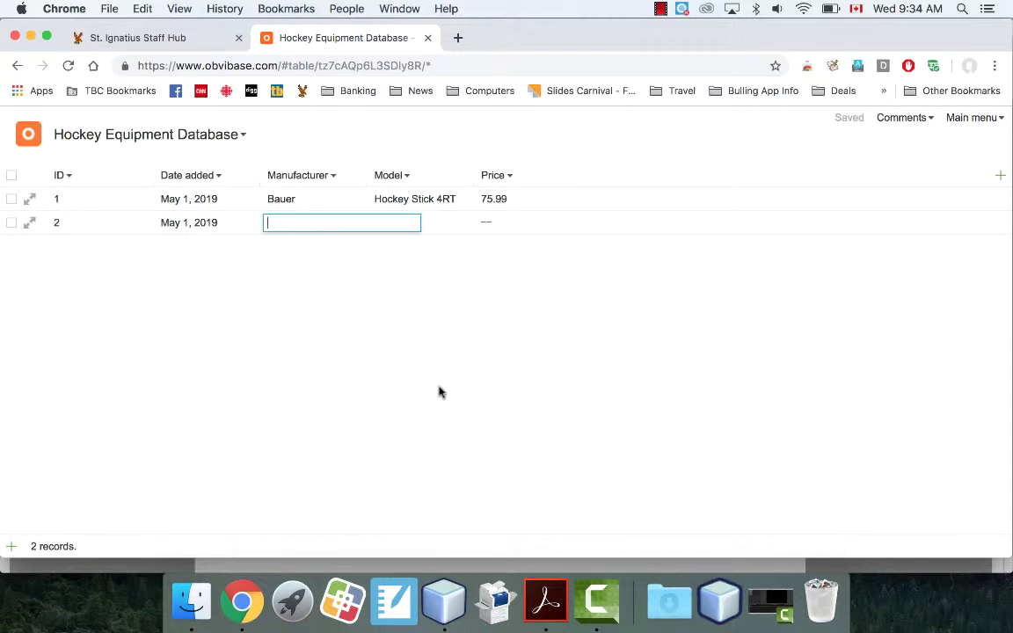
pyautogui.write('Canadian Tire')
pyautogui.press('Return')
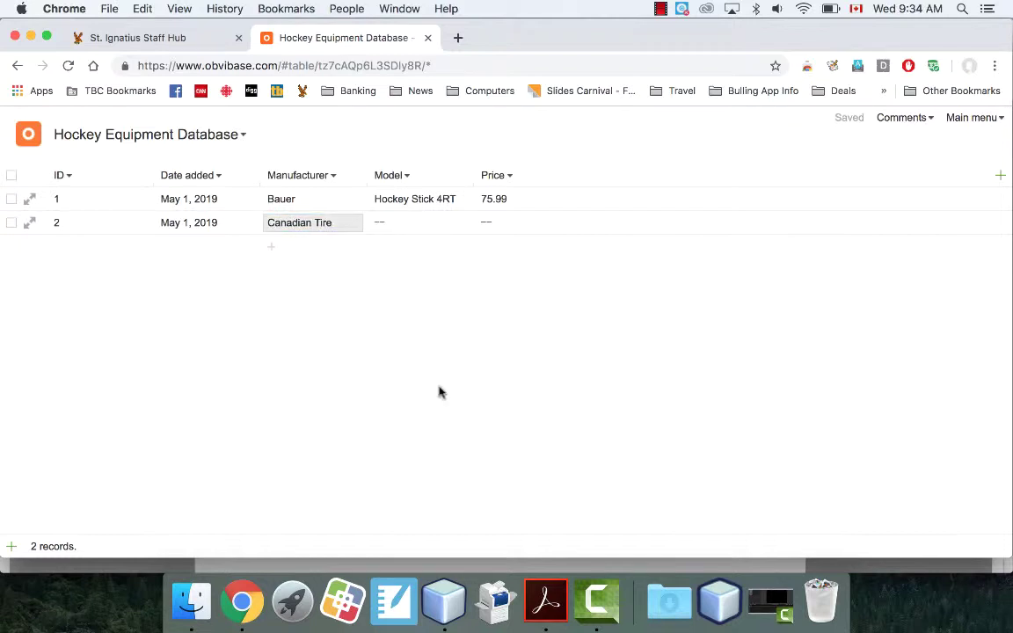
pyautogui.doubleClick(403, 225)
pyautogui.write('Youth ')
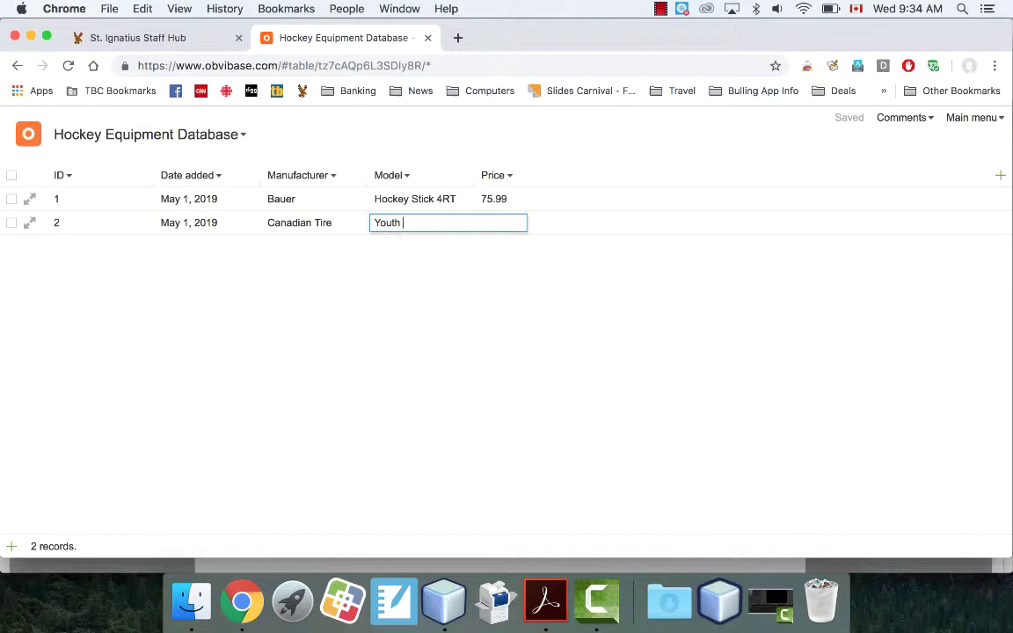
pyautogui.write('Helmet')
pyautogui.press('Return')
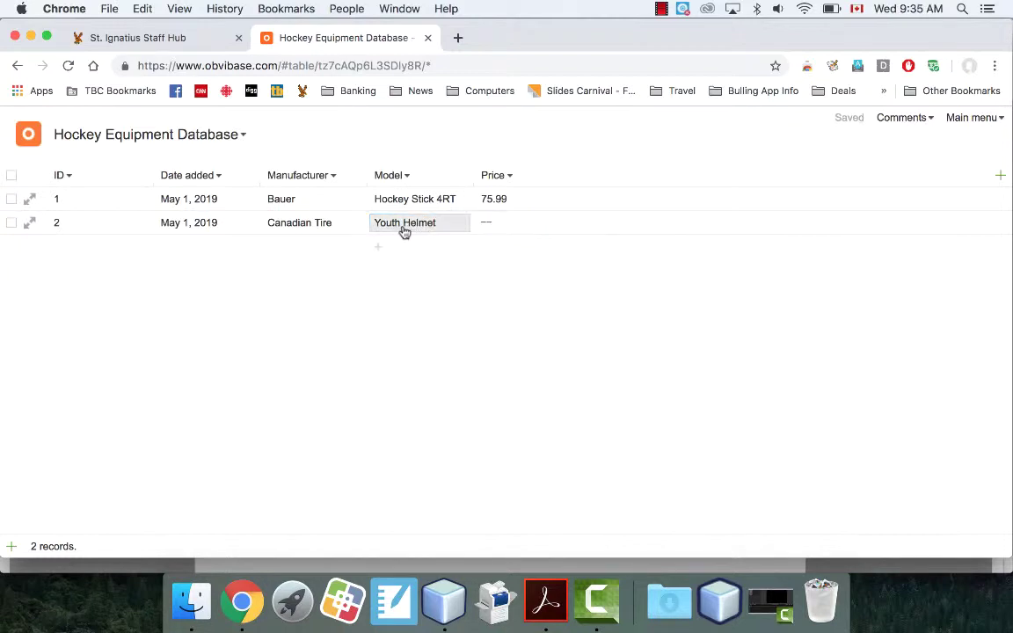
pyautogui.doubleClick(496, 224)
pyautogui.write('4')
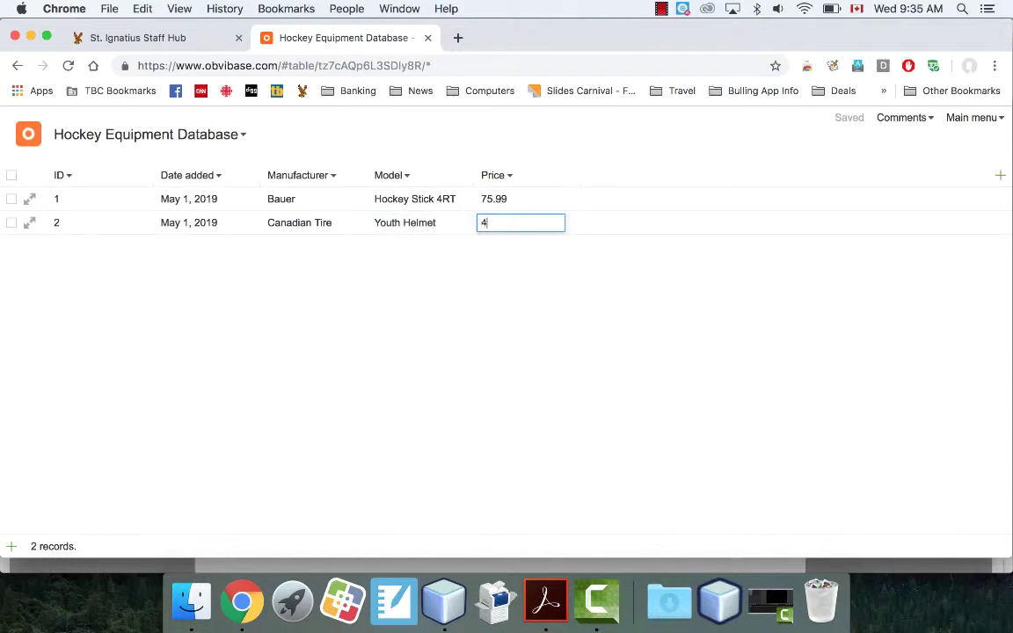
pyautogui.write('9.99')
pyautogui.press('Return')
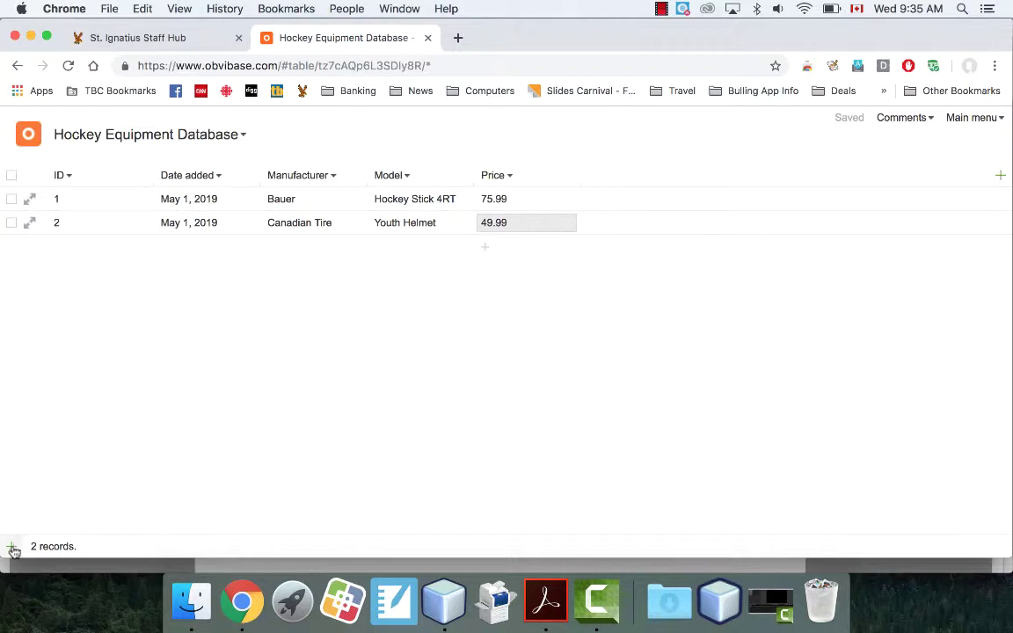
# Add a third record: Bauer, Gloves, 37.99.
pyautogui.click(12, 548)
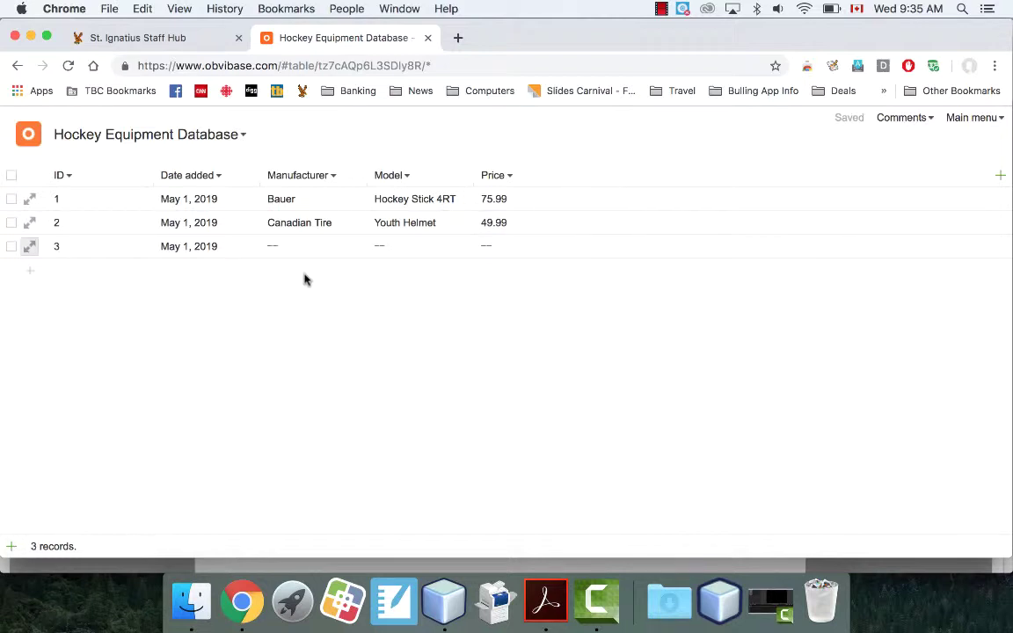
pyautogui.click(279, 249)
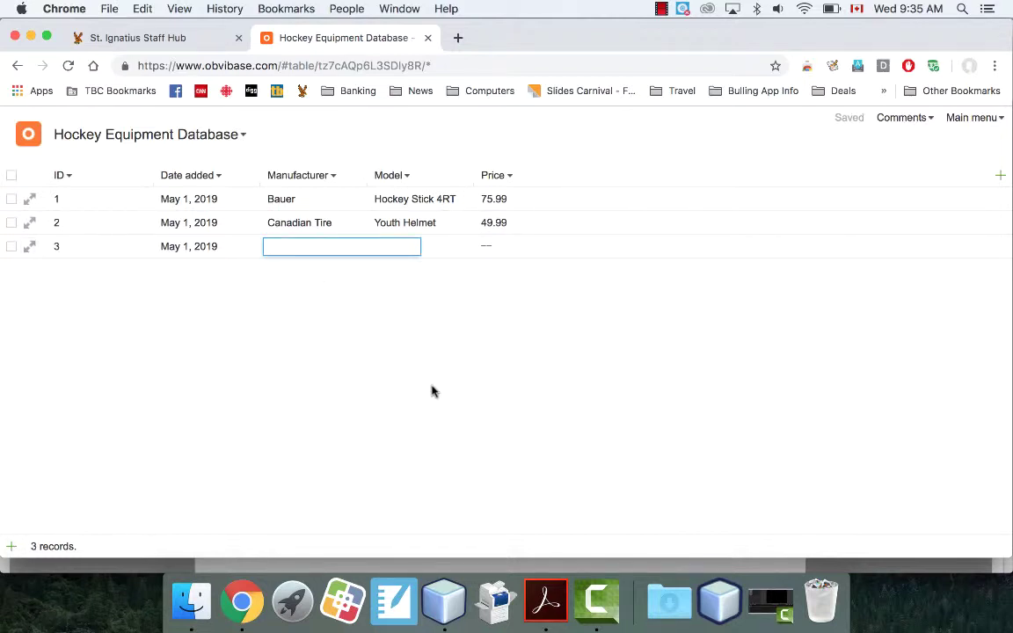
pyautogui.write('Bauer')
pyautogui.press('Return')
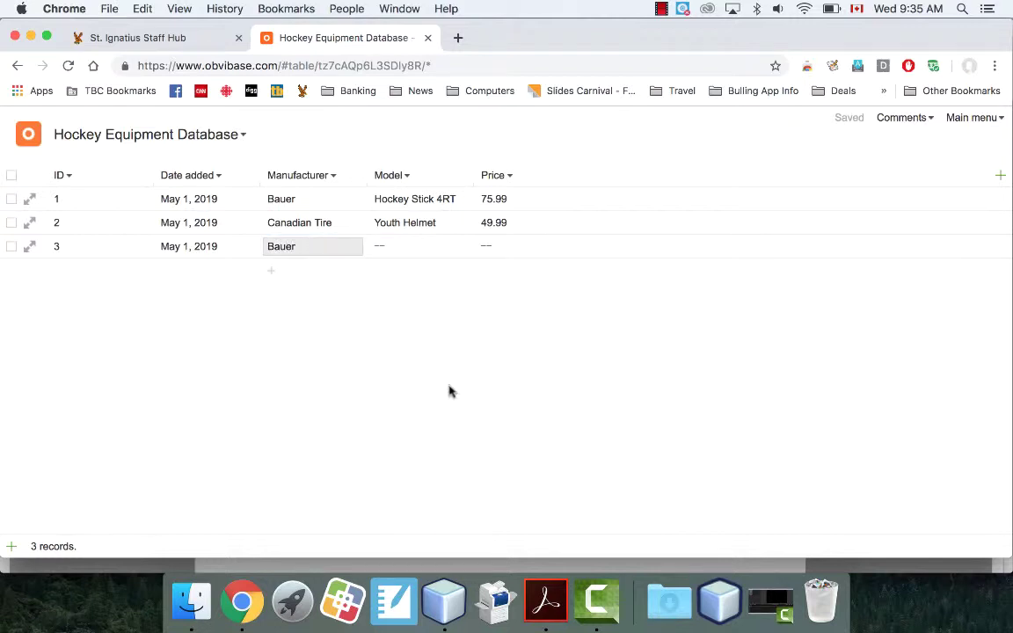
pyautogui.click(415, 250)
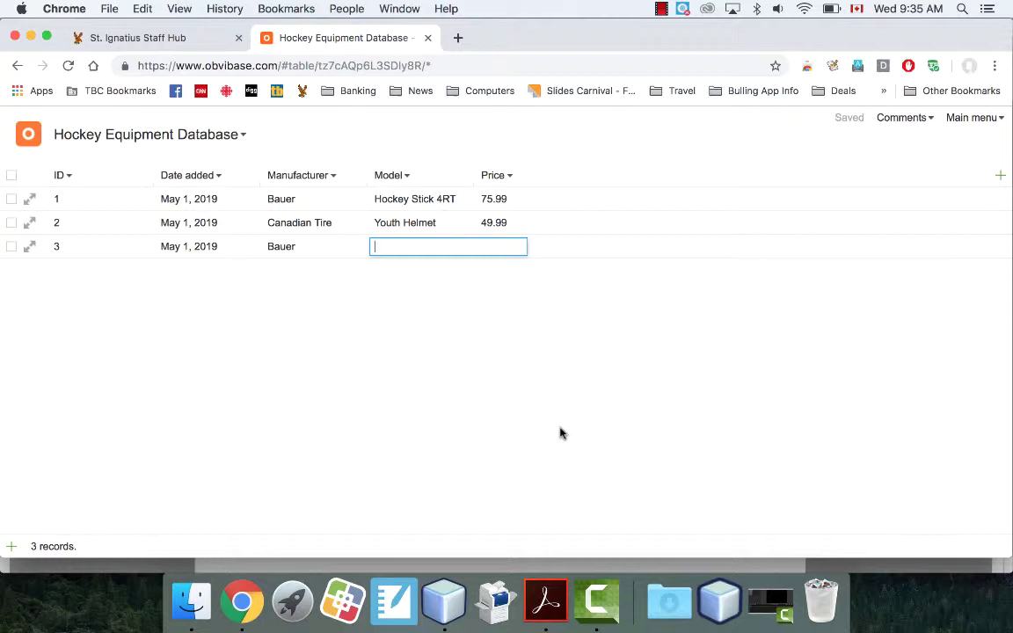
pyautogui.write('Gloves')
pyautogui.press('Return')
pyautogui.click(524, 247)
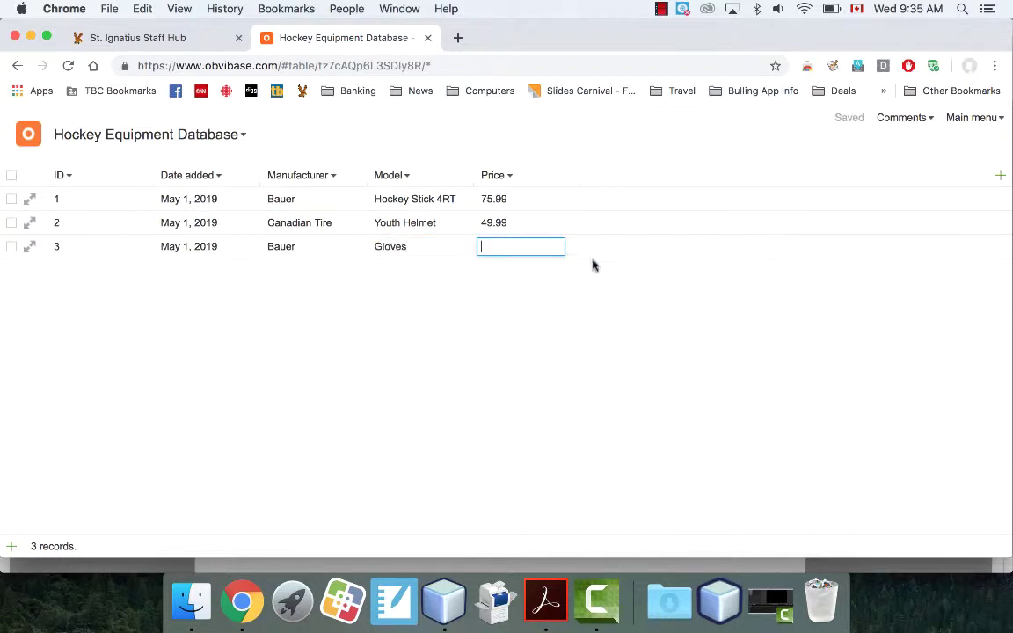
pyautogui.write('37.99')
pyautogui.press('Return')
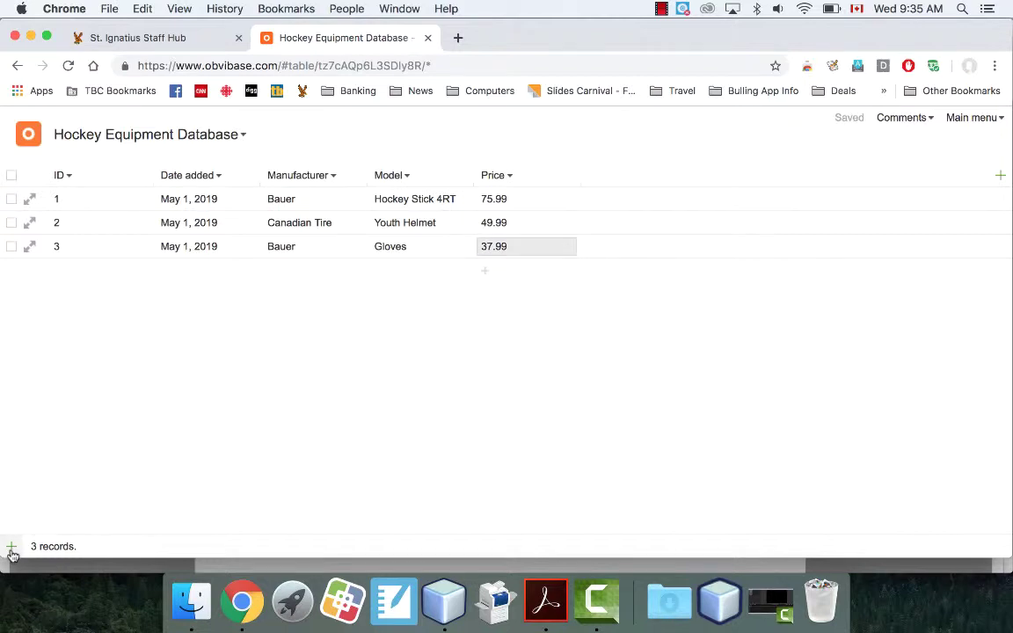
# Add record 4 as Sportchek, Neck Guard, 18.5, then add an empty fifth record.
pyautogui.click(12, 547)
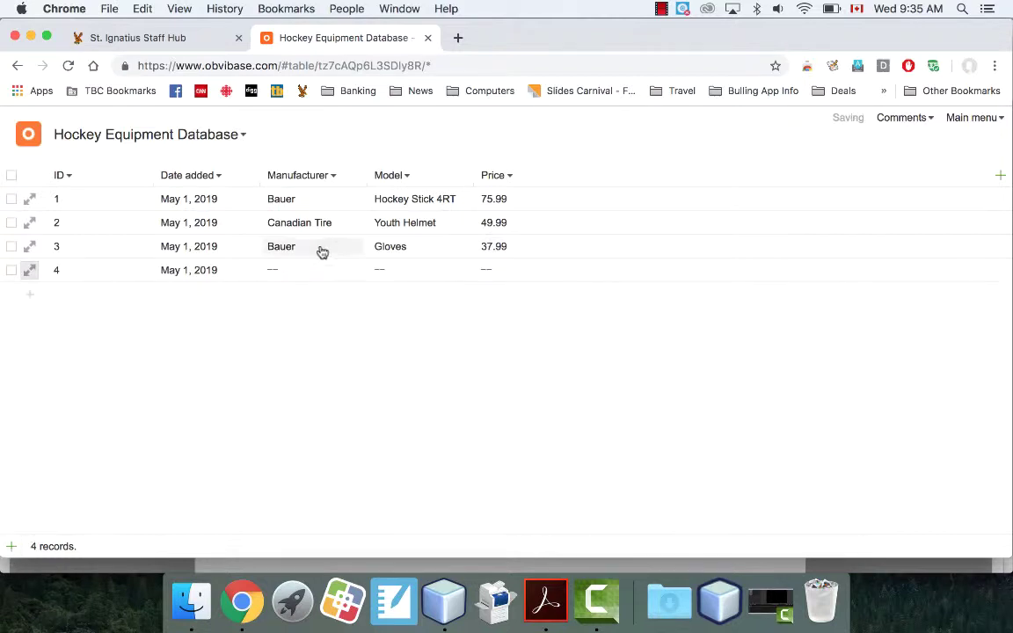
pyautogui.click(284, 274)
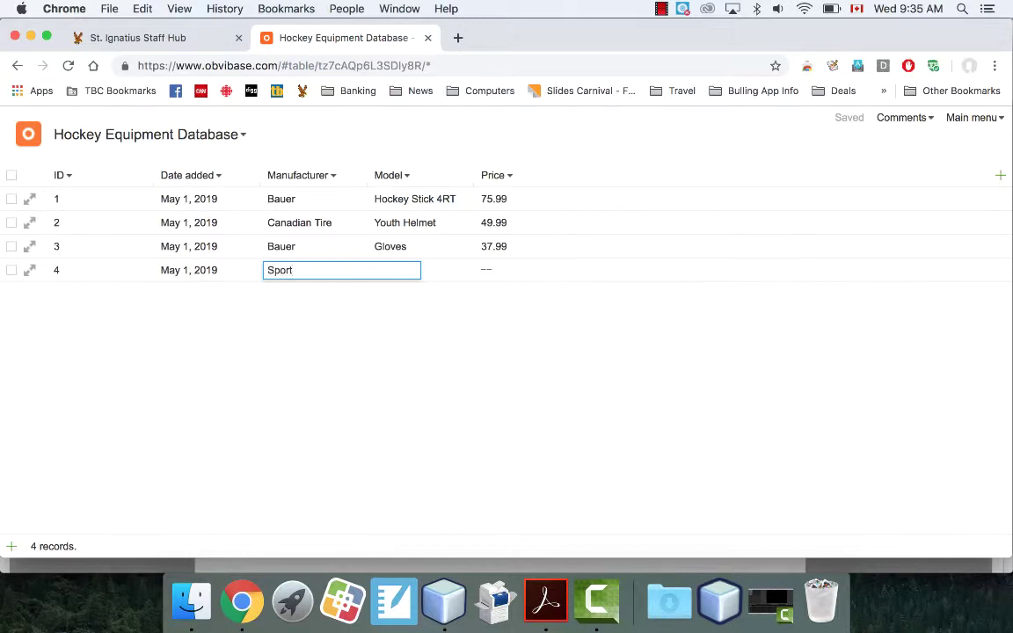
pyautogui.press('Return')
pyautogui.click(380, 280)
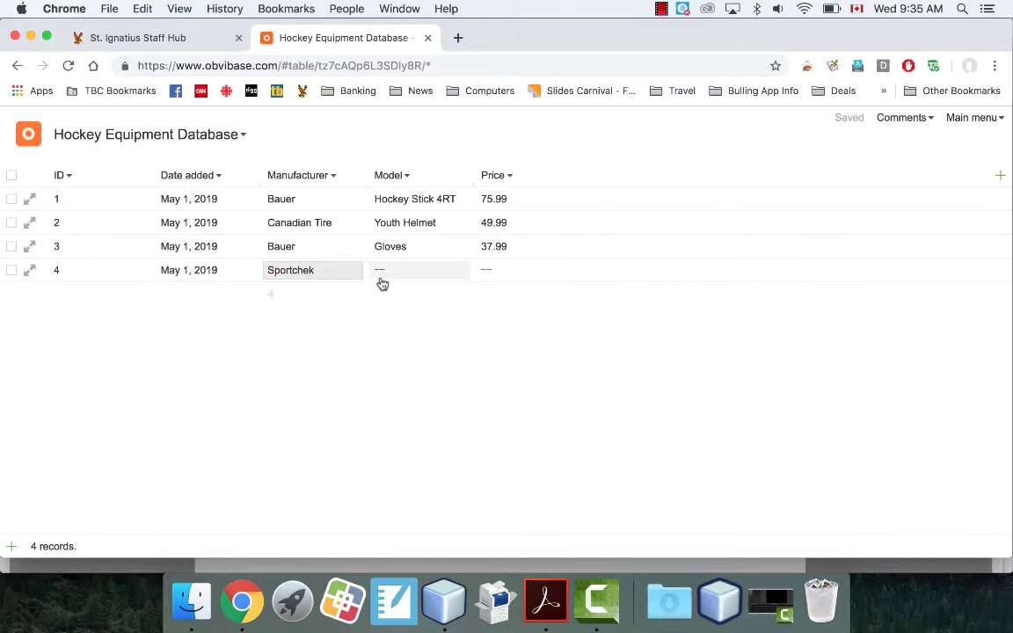
pyautogui.click(383, 277)
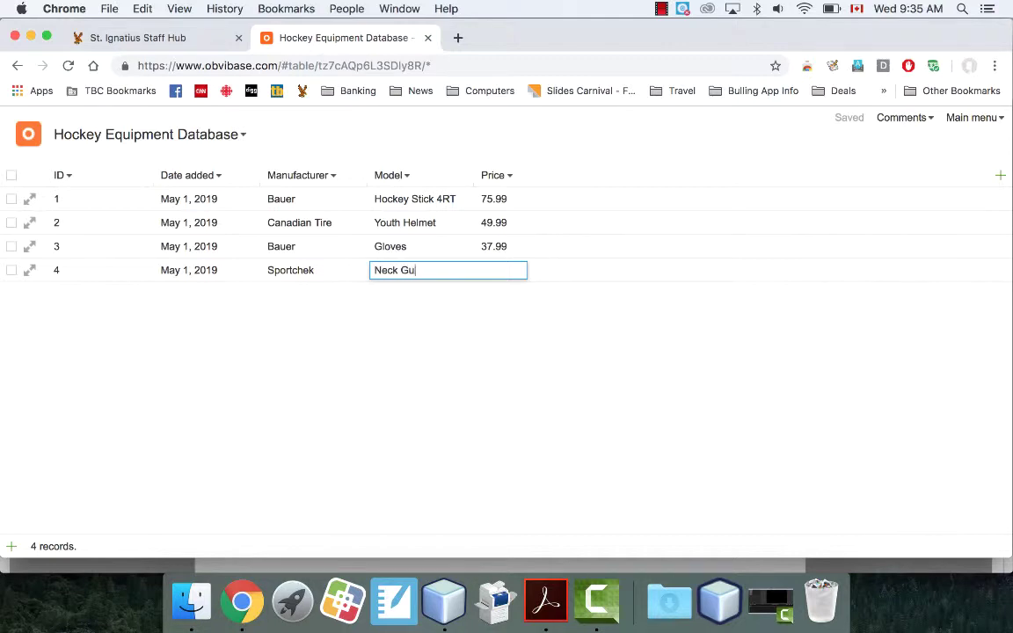
pyautogui.write('rd')
pyautogui.press('Return')
pyautogui.click(508, 274)
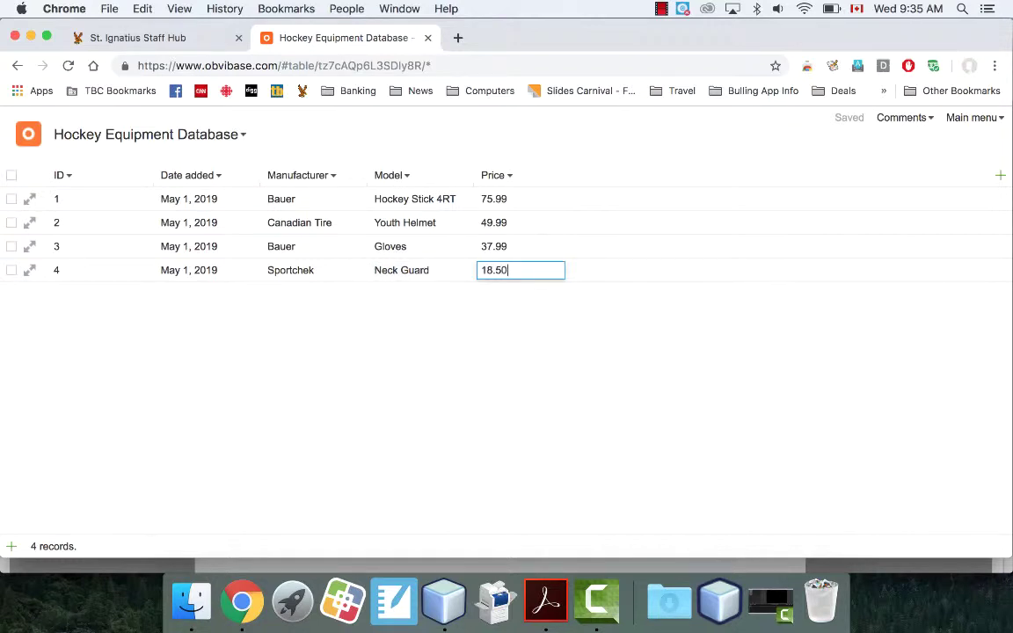
pyautogui.press('Return')
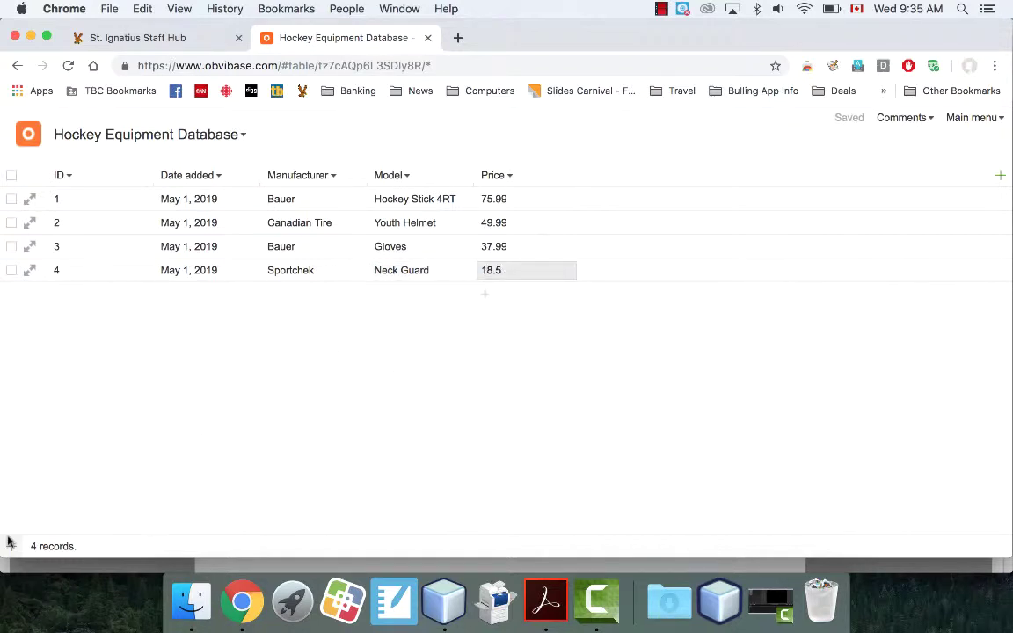
pyautogui.click(11, 546)
# Enter Nike, Jersey and 175 as record 5's manufacturer, model and price.
pyautogui.click(314, 294)
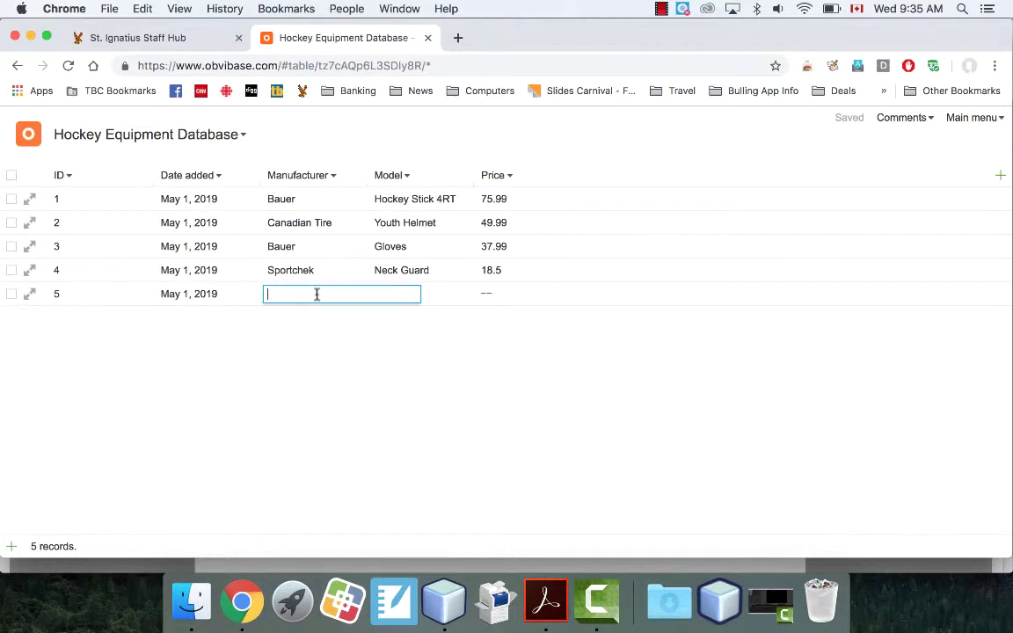
pyautogui.write('Nike')
pyautogui.press('Return')
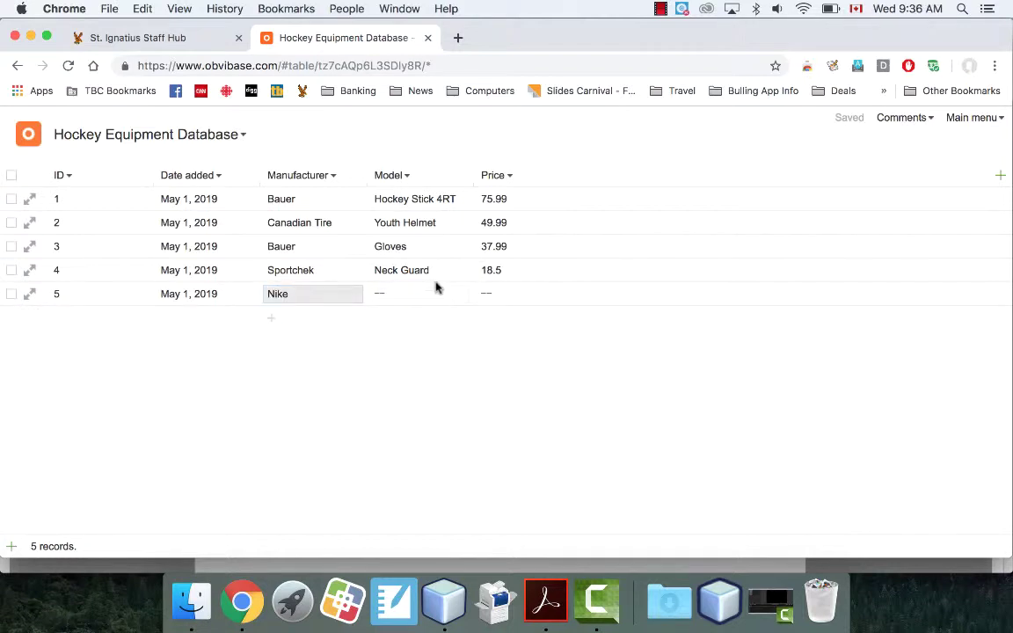
pyautogui.click(419, 290)
pyautogui.write('Jersey')
pyautogui.press('Return')
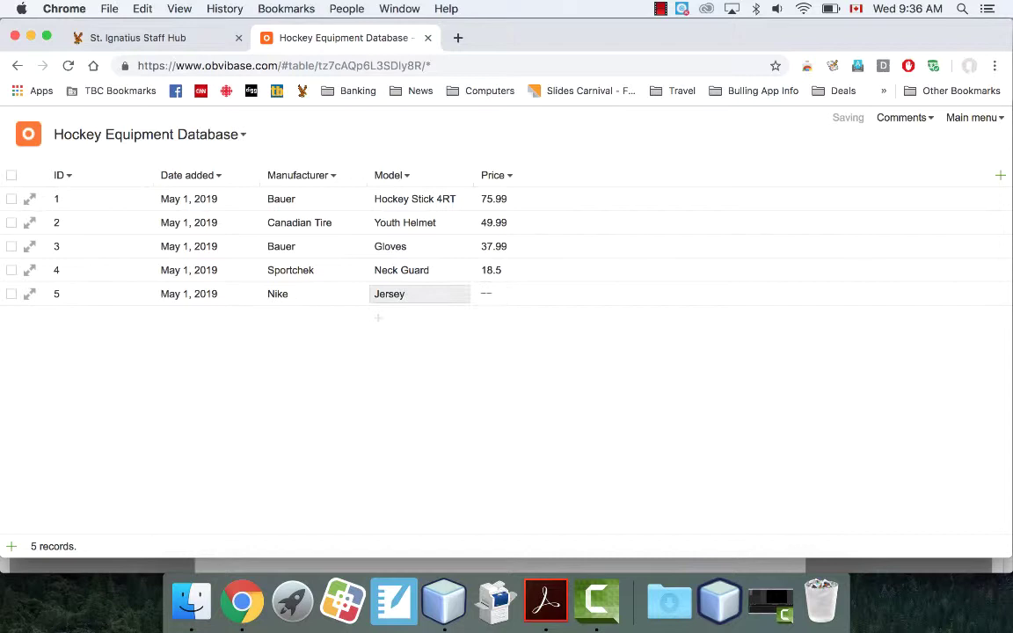
pyautogui.click(492, 294)
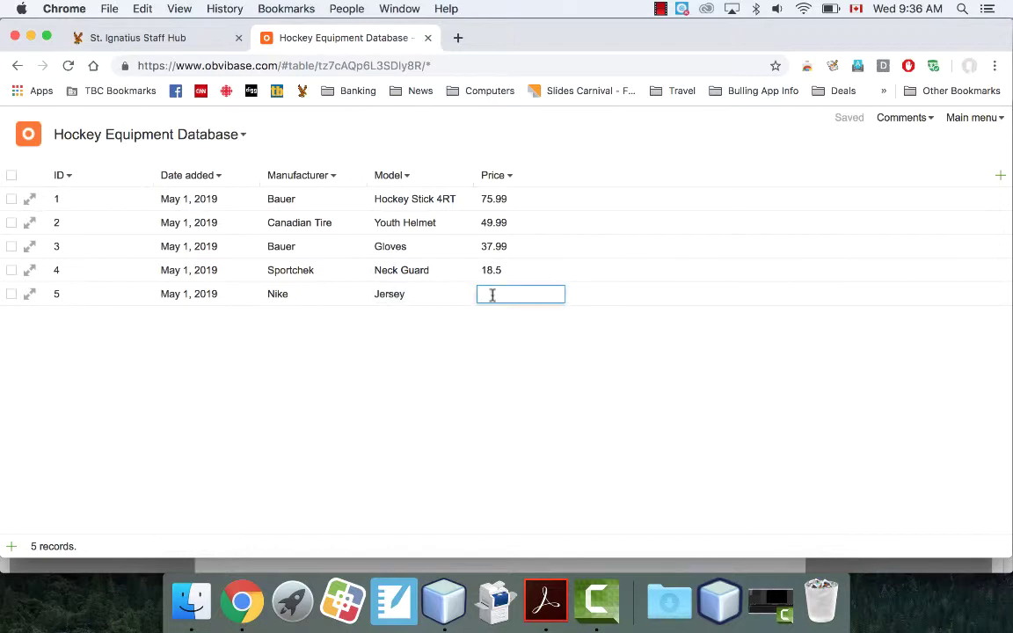
pyautogui.press('Return')
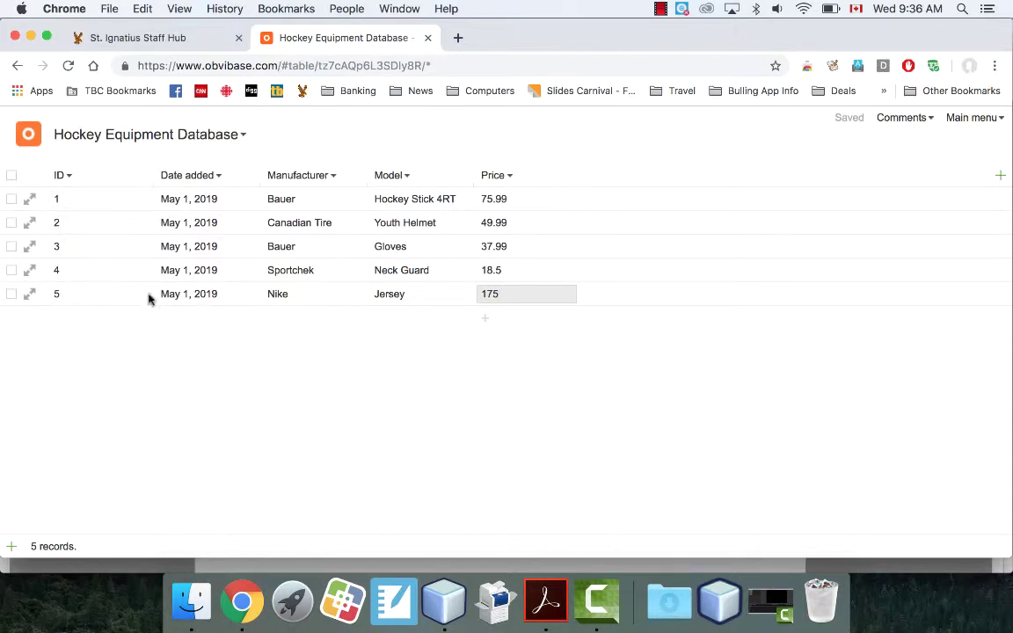
# Add a sixth record with manufacturer Bauer, correcting the 'Baur' typo.
pyautogui.click(15, 550)
pyautogui.click(281, 318)
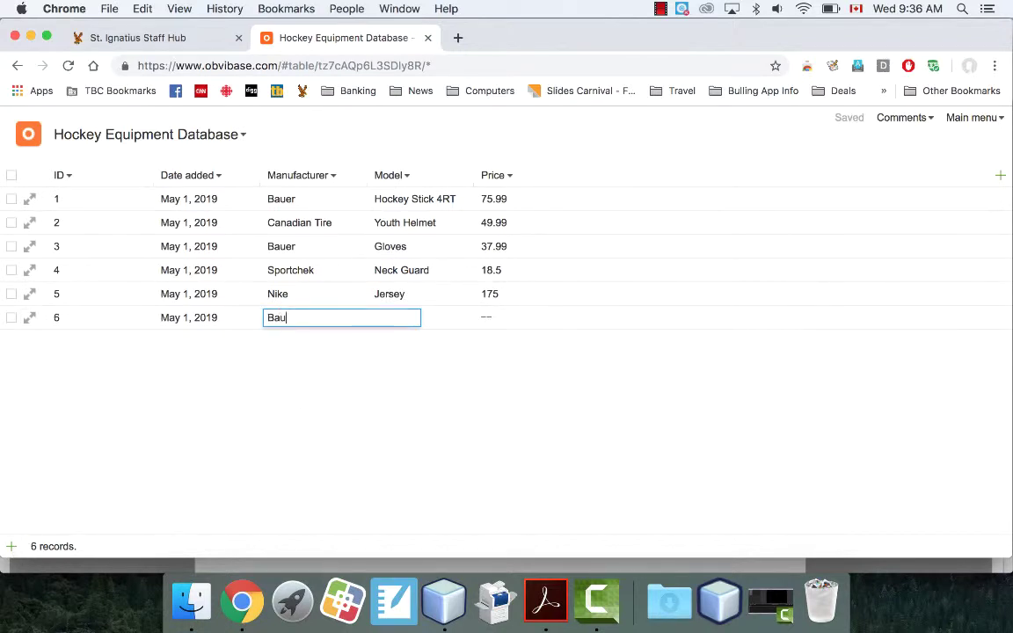
pyautogui.write('Baur')
pyautogui.press('BackSpace')
pyautogui.write('er')
pyautogui.press('Return')
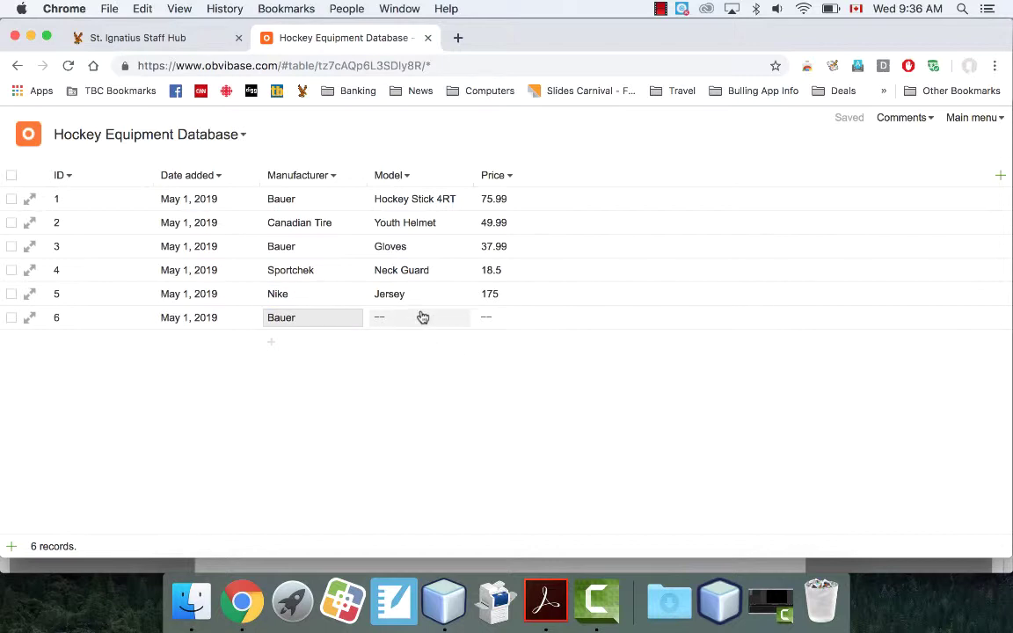
# Set record 6's model to Hockey Stick 4RT and price to 75.99.
pyautogui.click(421, 316)
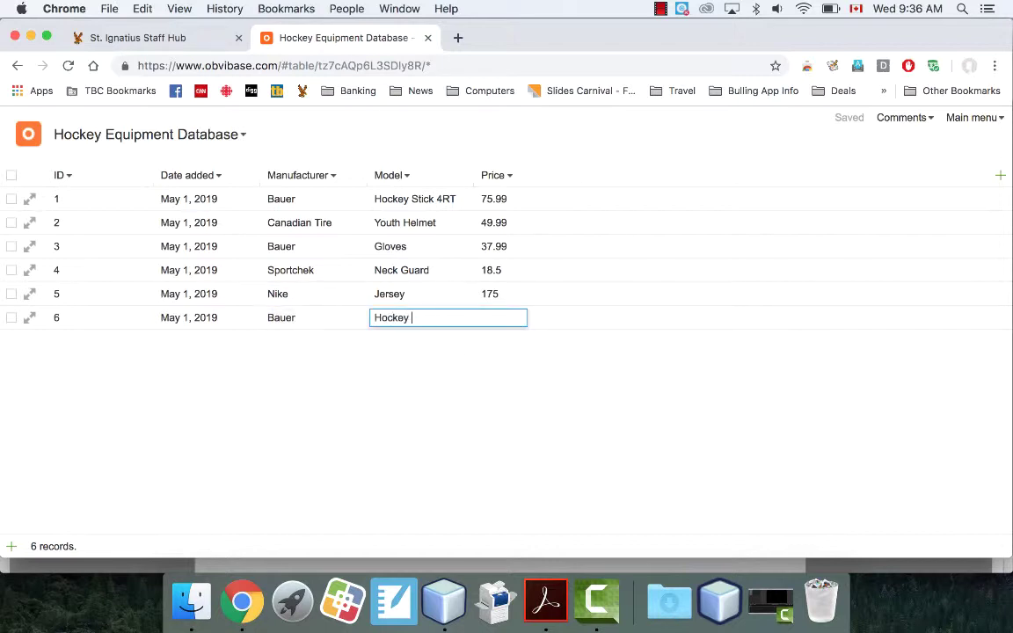
pyautogui.press('BackSpace')
pyautogui.press('BackSpace')
pyautogui.press('BackSpace')
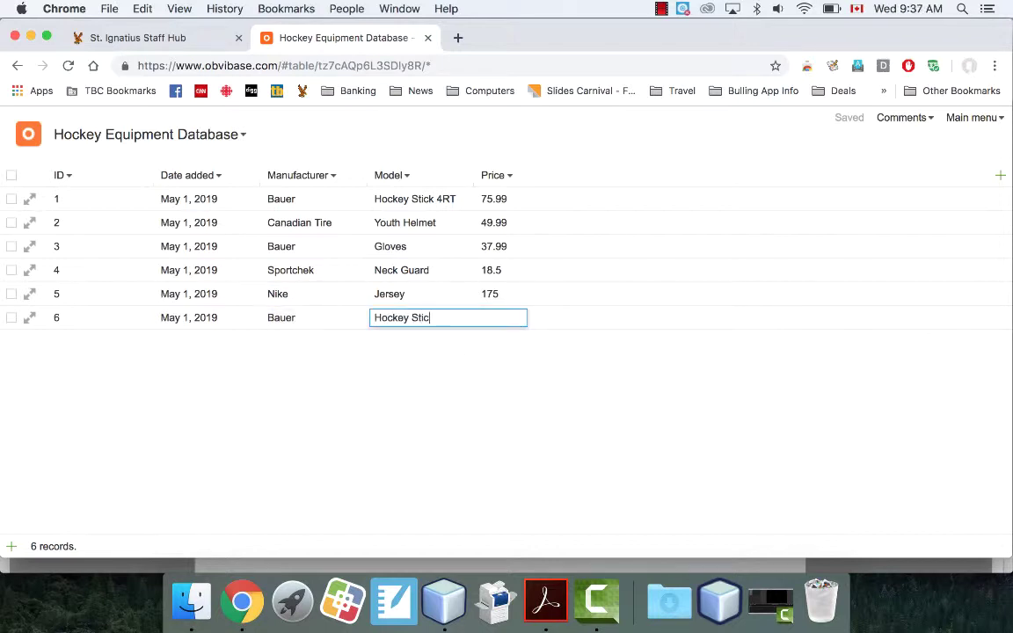
pyautogui.write('ck 4RT')
pyautogui.press('Return')
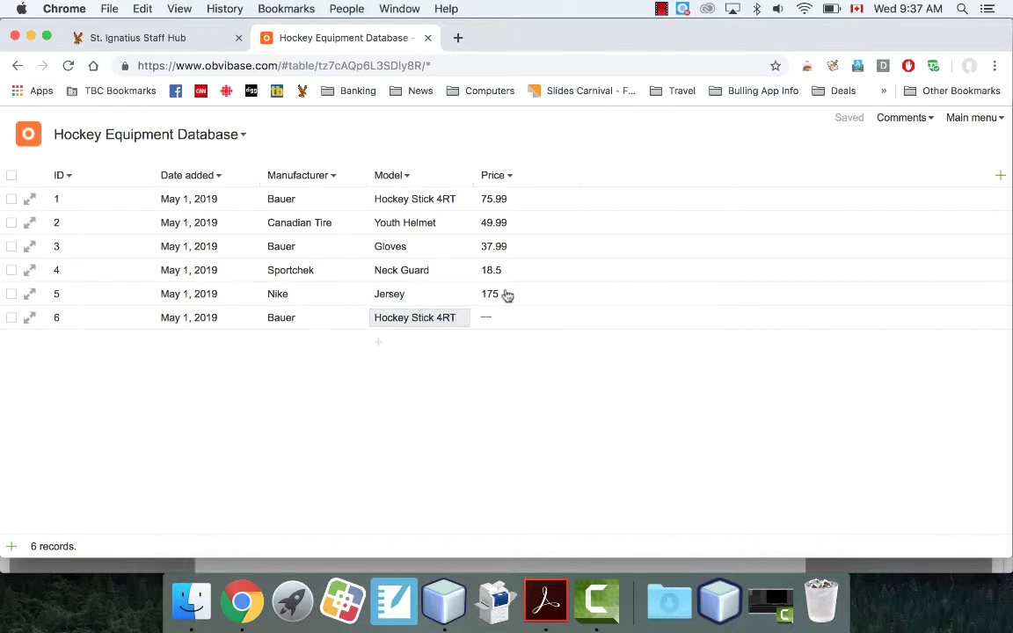
pyautogui.click(500, 318)
pyautogui.write('75.9')
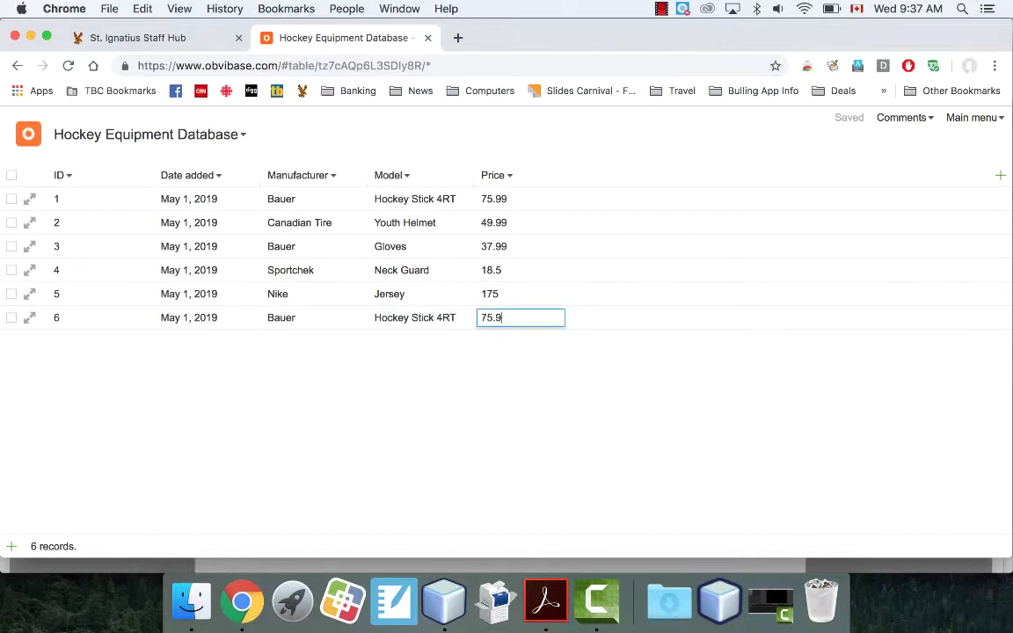
pyautogui.write('9')
pyautogui.press('Return')
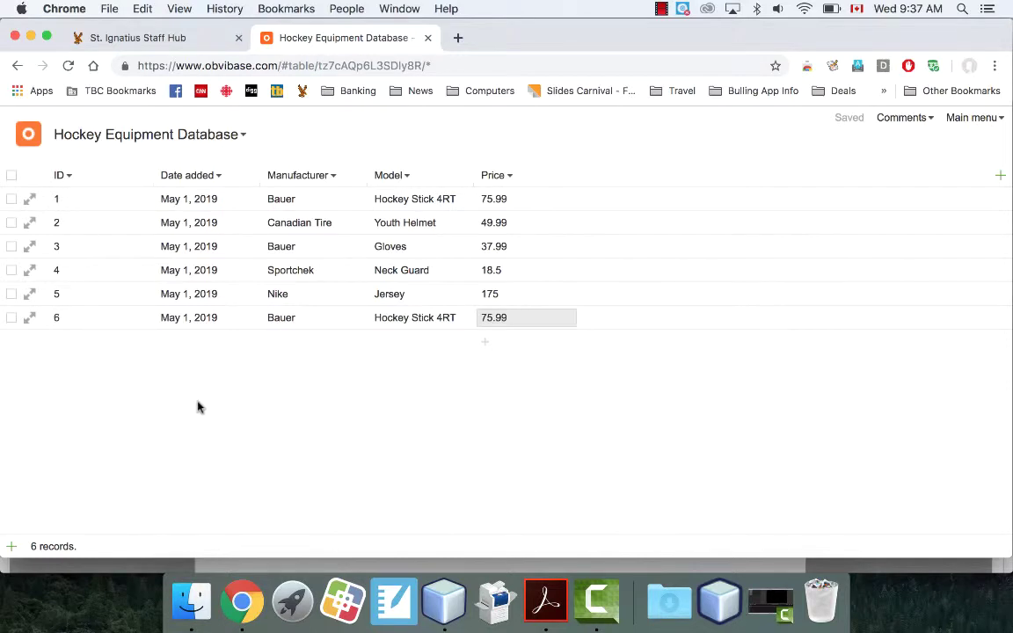
pyautogui.click(218, 177)
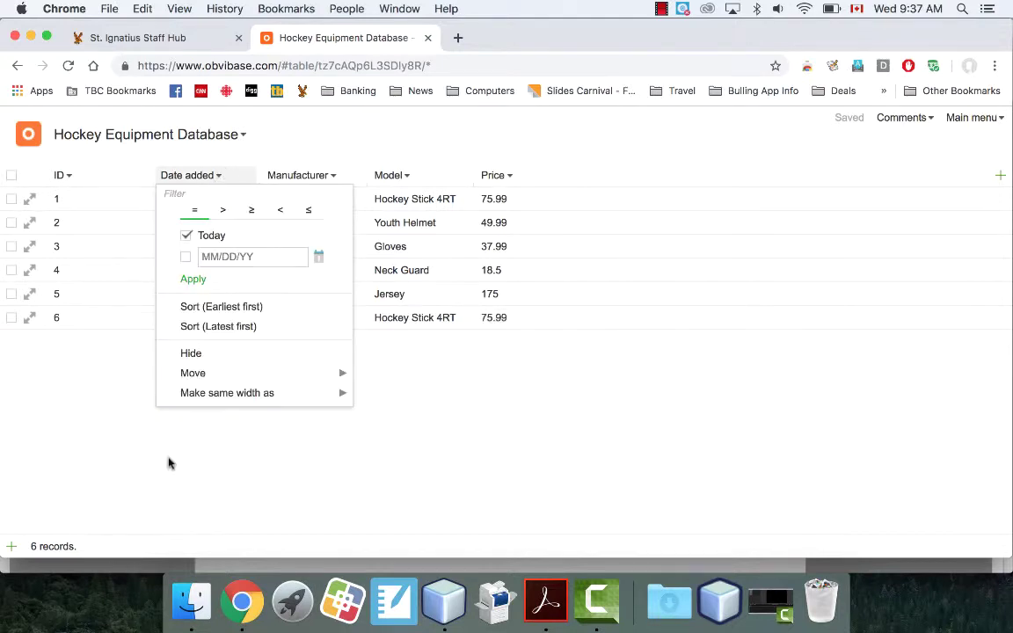
pyautogui.click(151, 414)
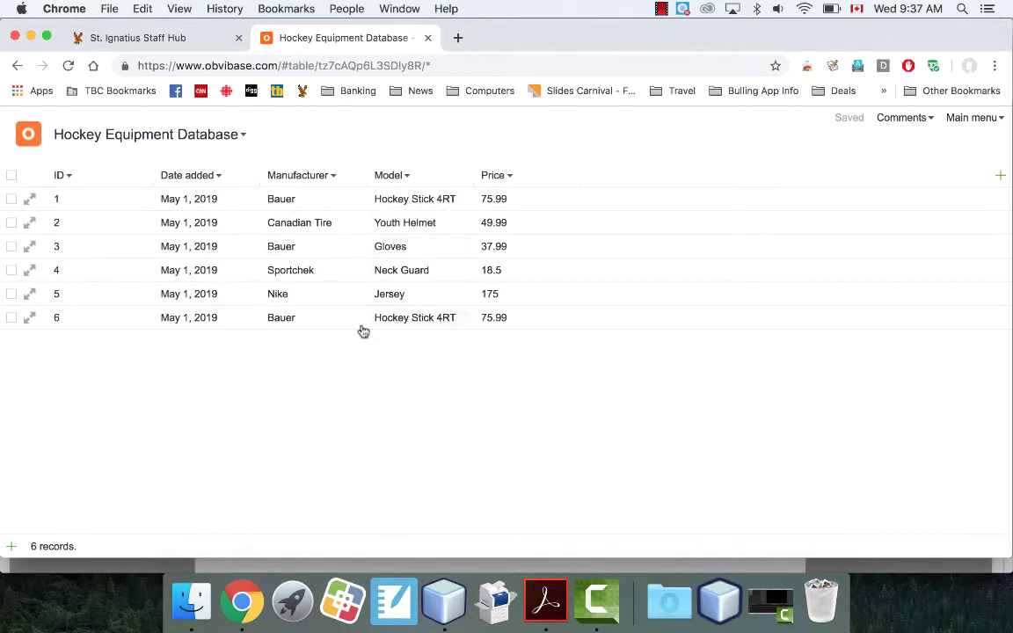
pyautogui.click(335, 175)
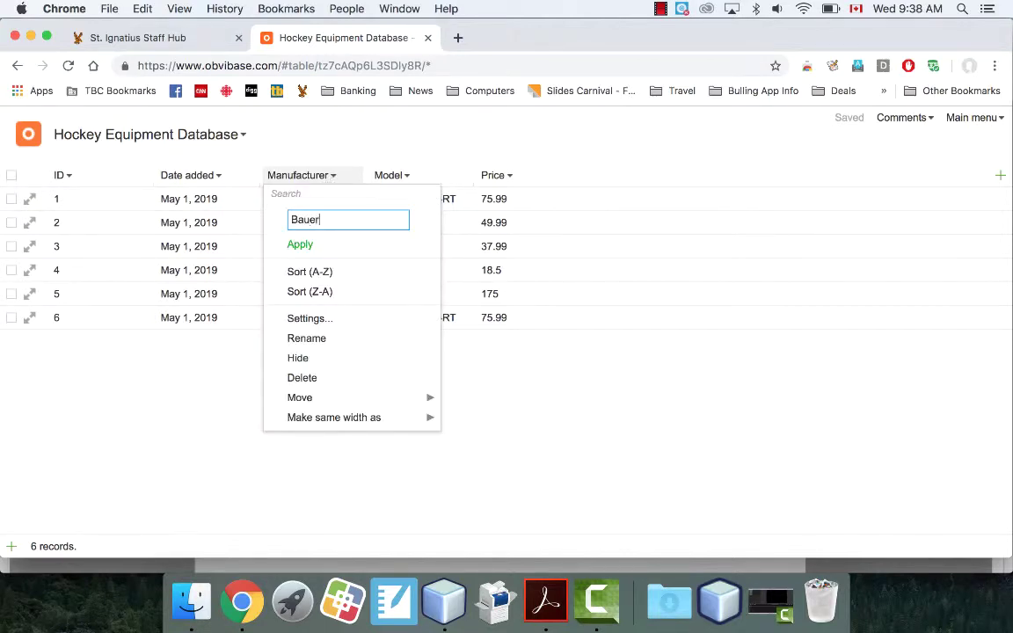
pyautogui.press('Return')
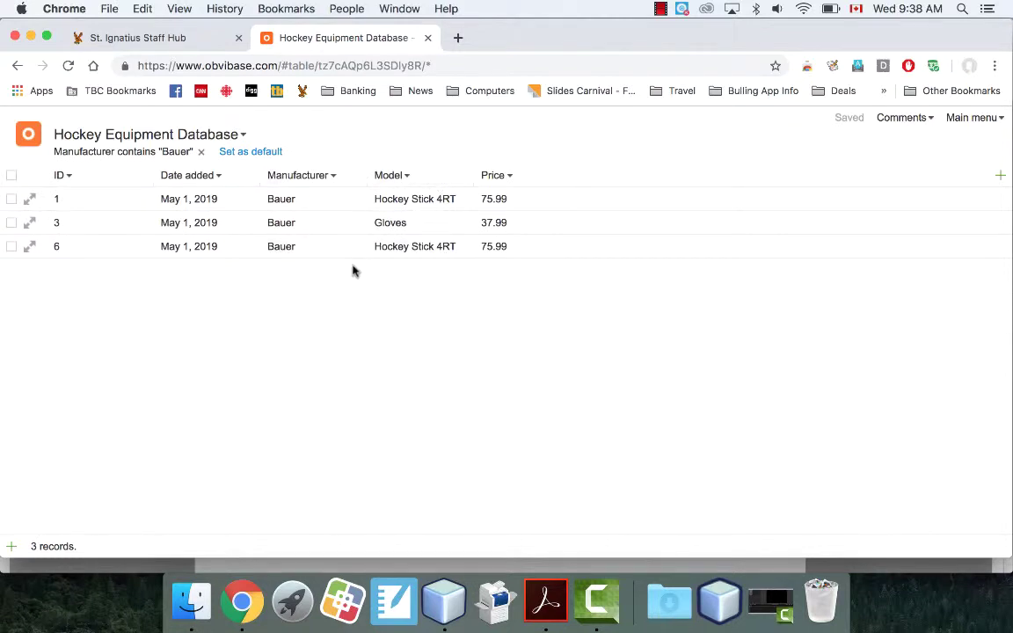
pyautogui.click(202, 154)
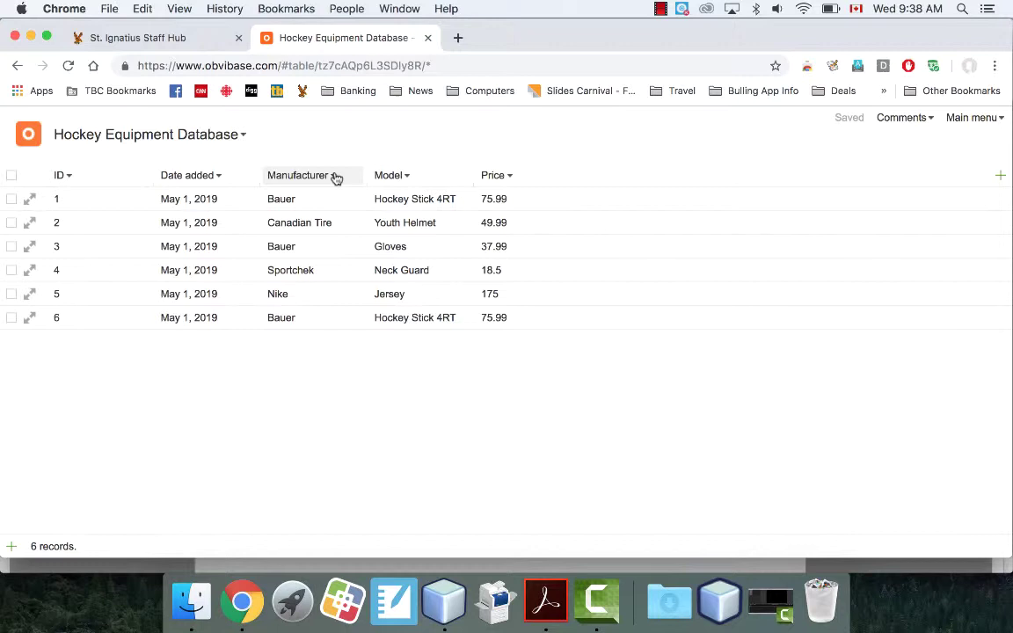
pyautogui.click(510, 176)
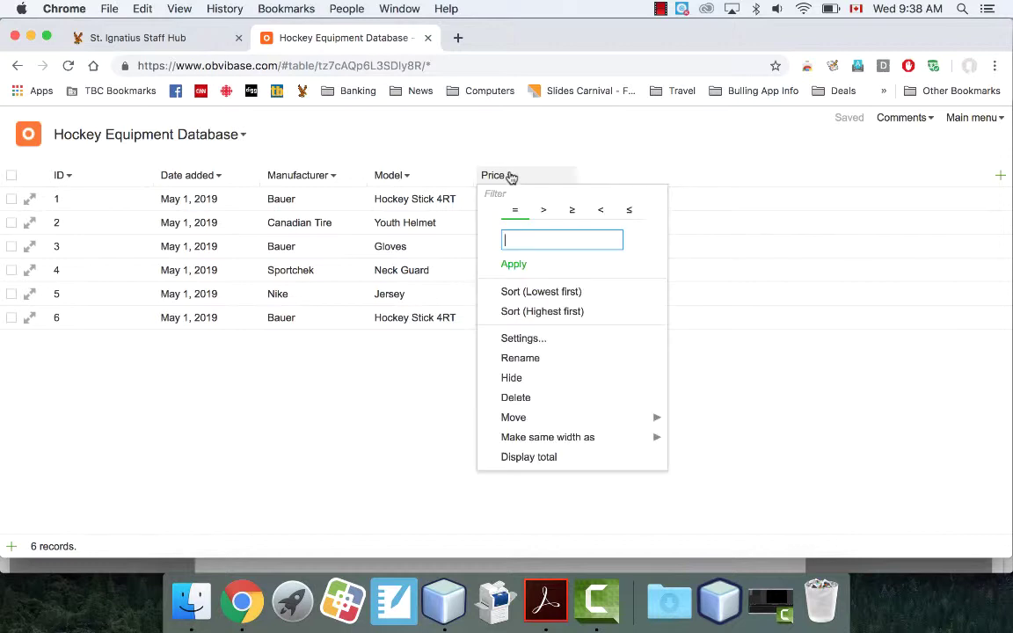
pyautogui.click(543, 209)
pyautogui.click(513, 263)
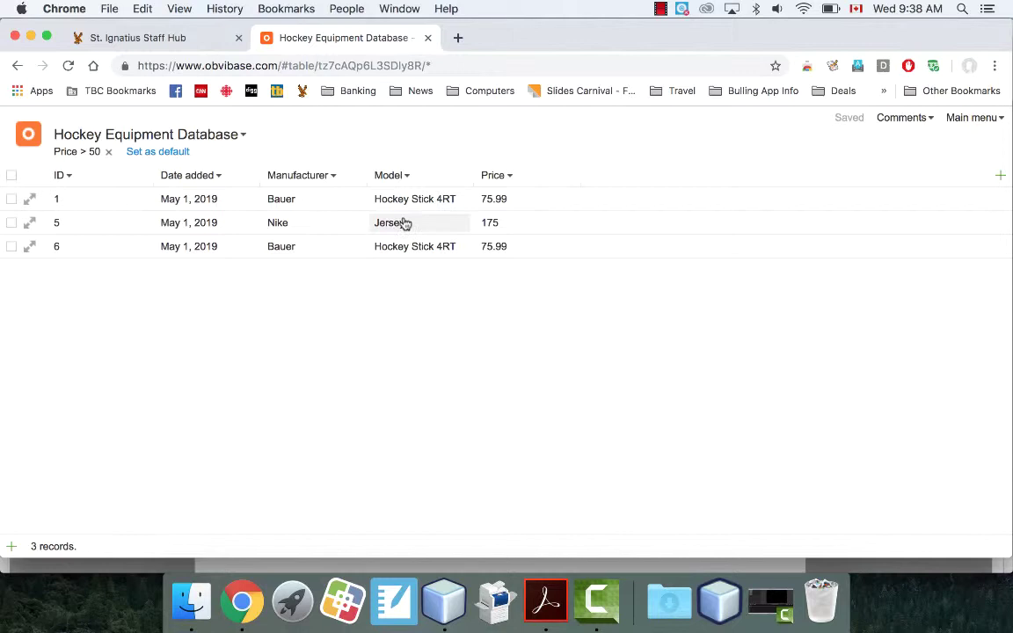
pyautogui.click(106, 154)
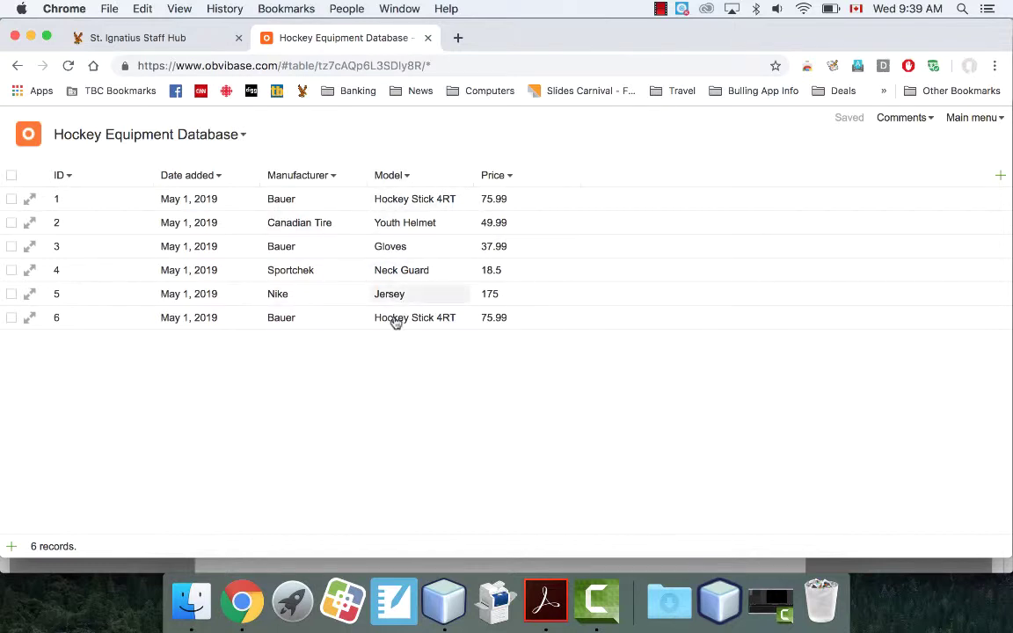
pyautogui.click(334, 176)
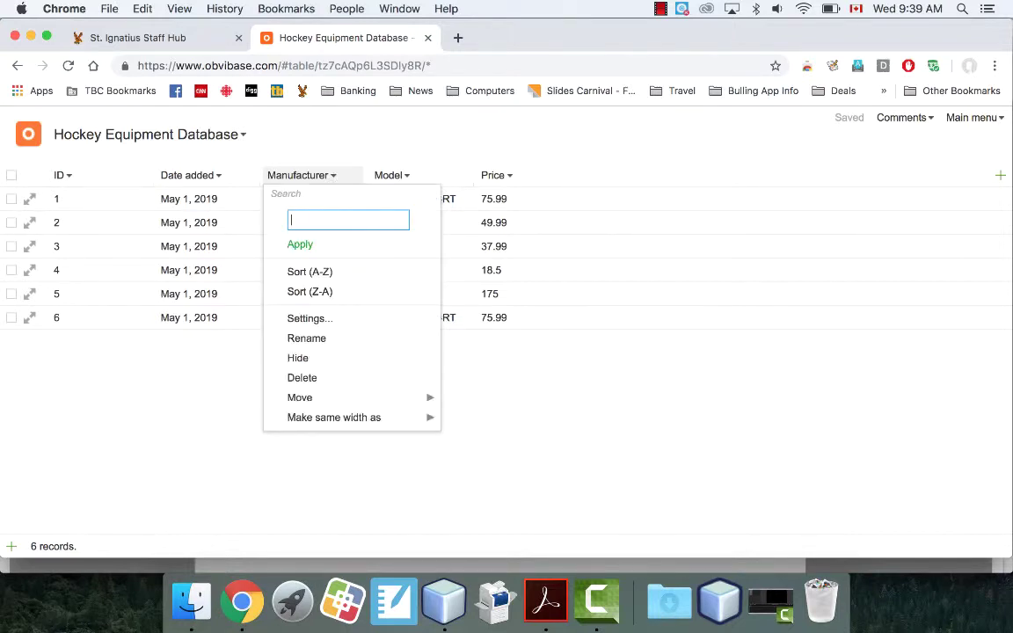
pyautogui.write('Bauer')
pyautogui.press('Return')
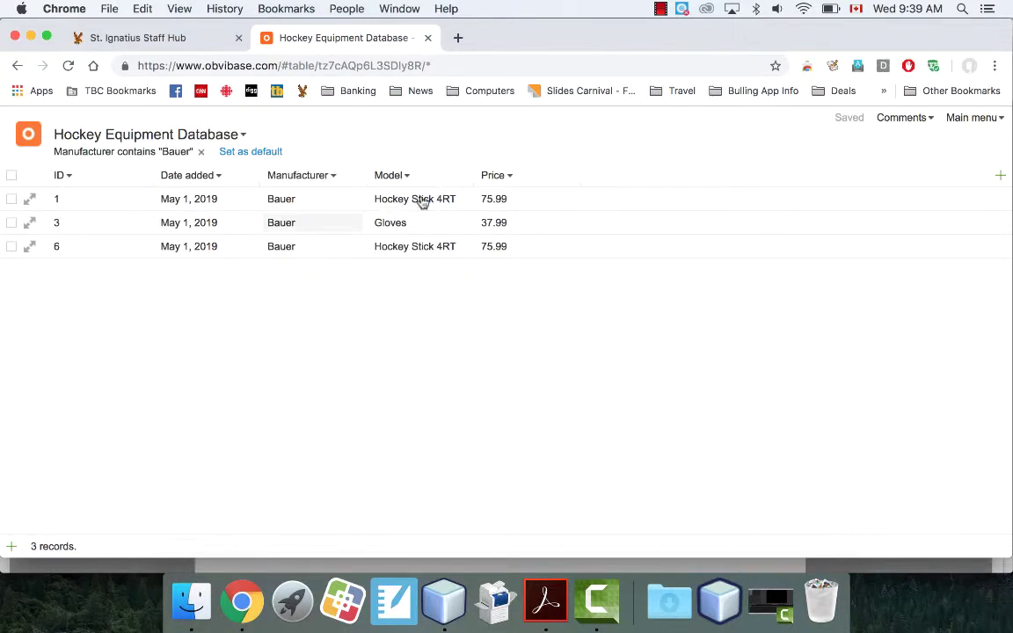
pyautogui.click(523, 176)
pyautogui.click(543, 211)
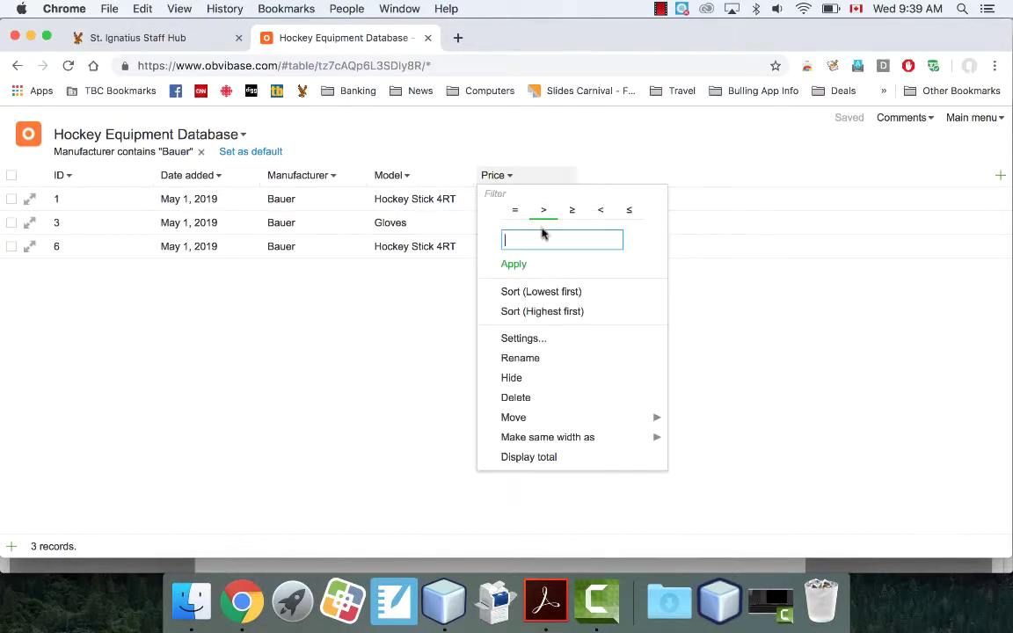
pyautogui.click(513, 264)
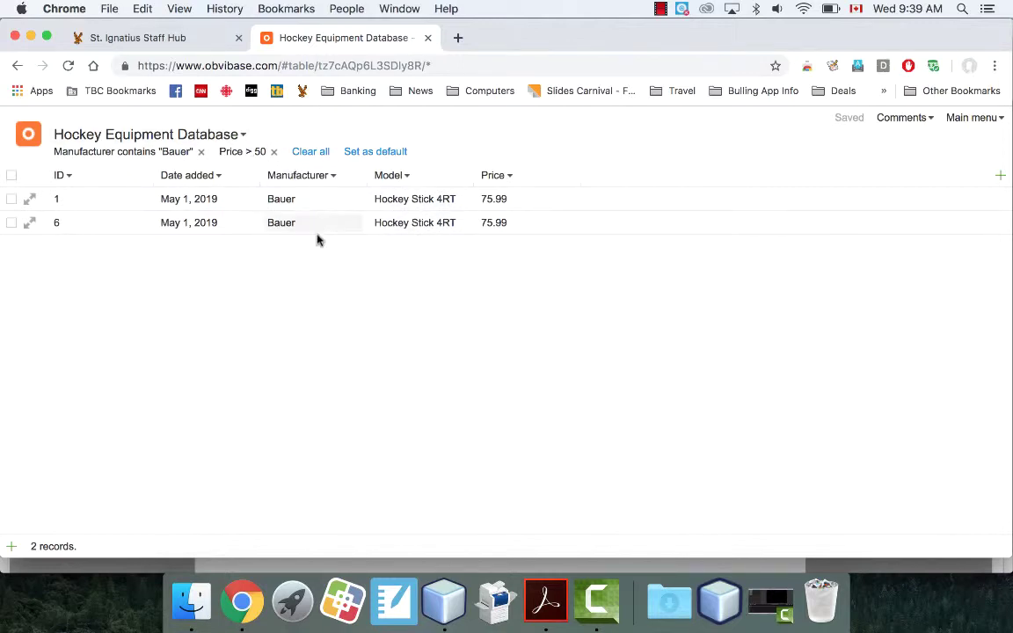
pyautogui.click(309, 154)
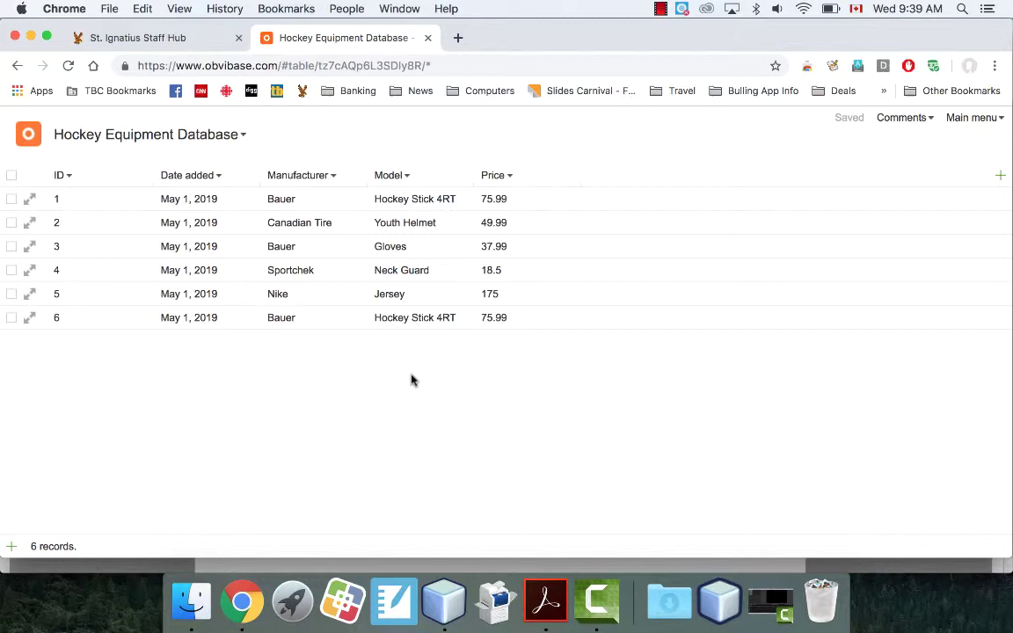
pyautogui.click(336, 176)
# Sort by Manufacturer A-Z, try Price lowest first, then return to Manufacturer A-Z.
pyautogui.click(323, 272)
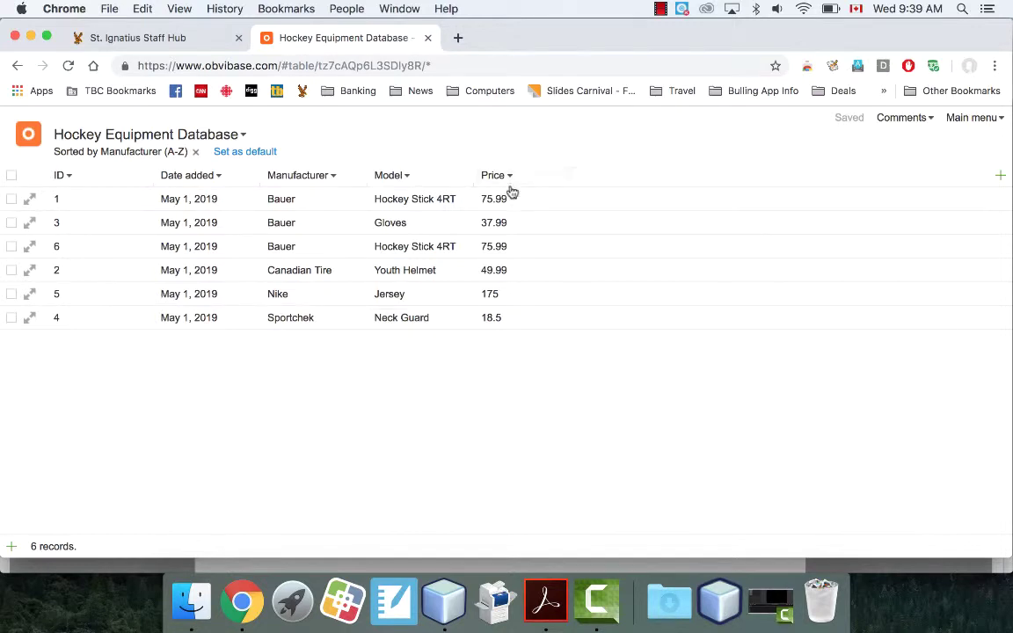
pyautogui.click(510, 177)
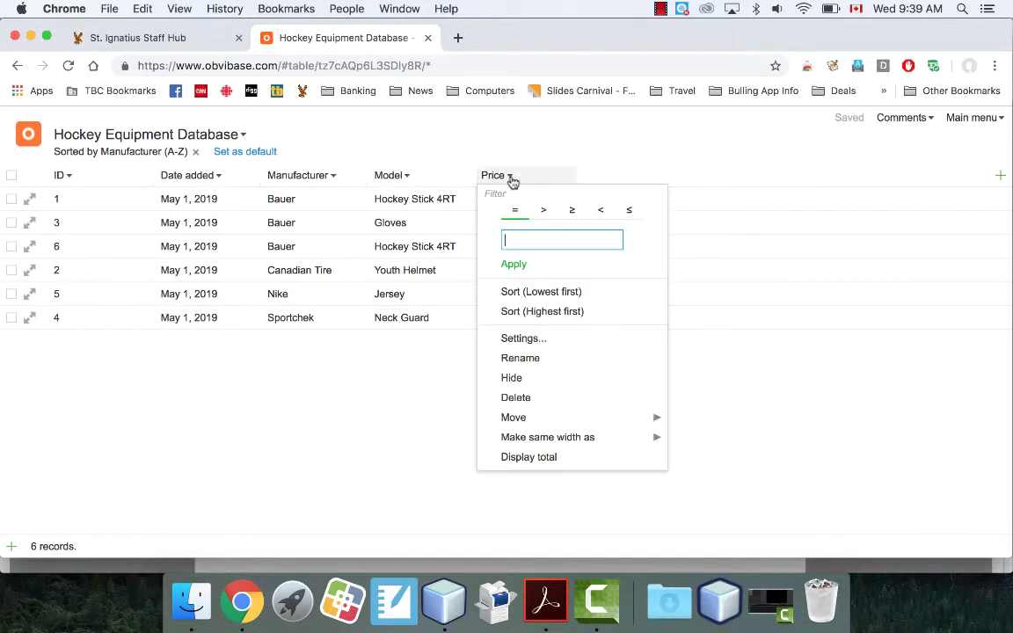
pyautogui.click(543, 293)
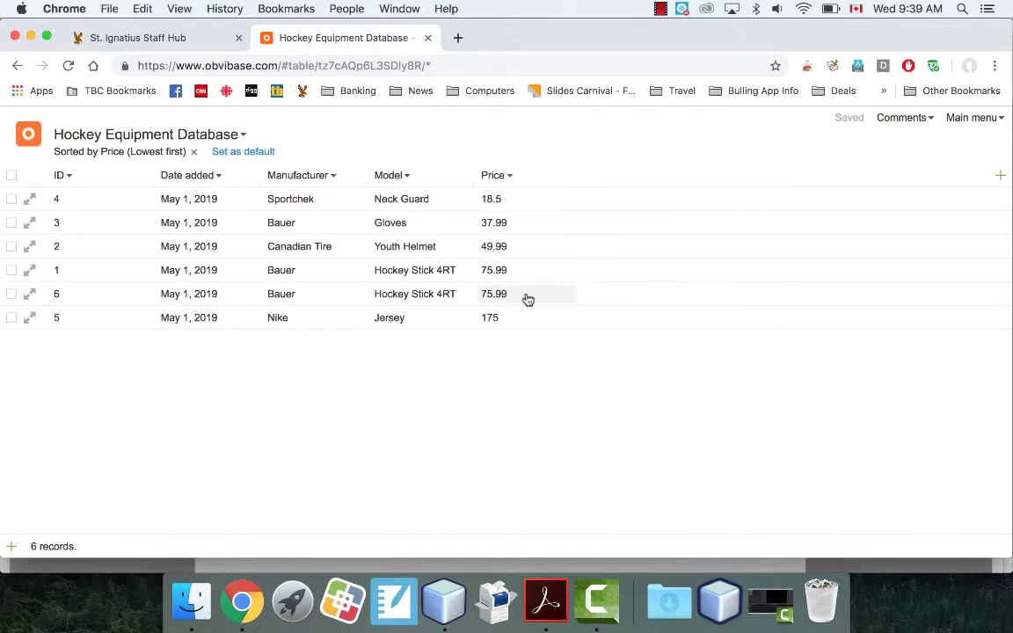
pyautogui.click(296, 176)
pyautogui.click(328, 272)
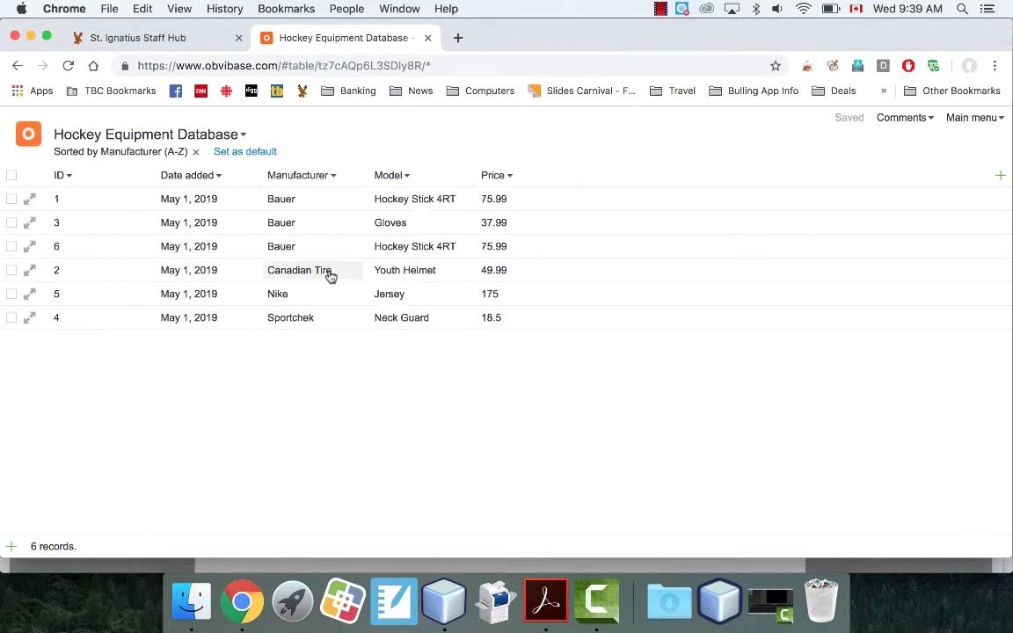
# Add an 'Is Used?' checkbox column and tick it for the Youth Helmet record.
pyautogui.click(998, 177)
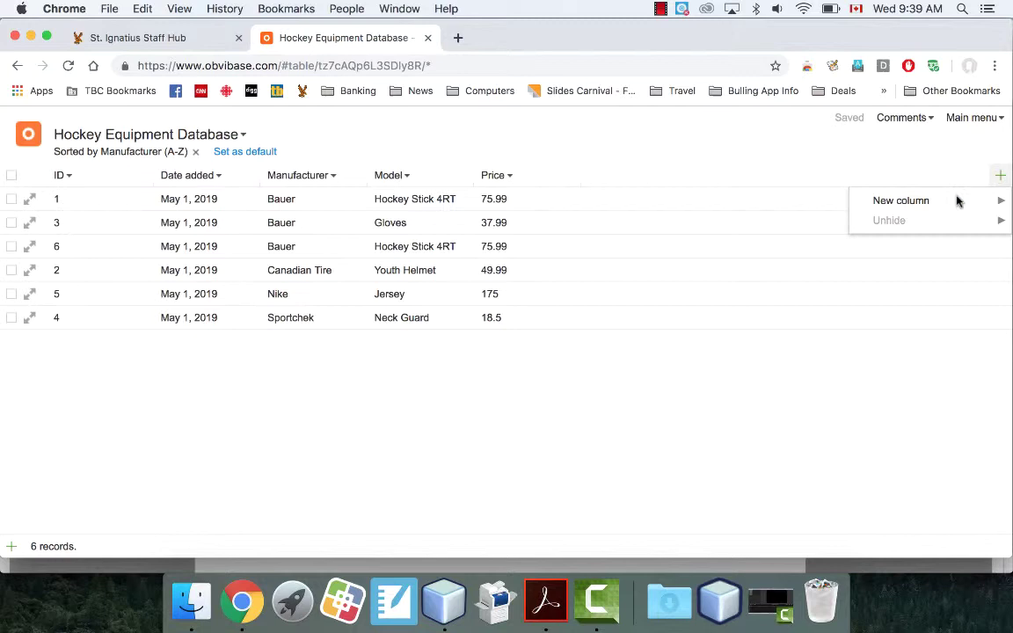
pyautogui.moveTo(950, 203)
pyautogui.click(723, 226)
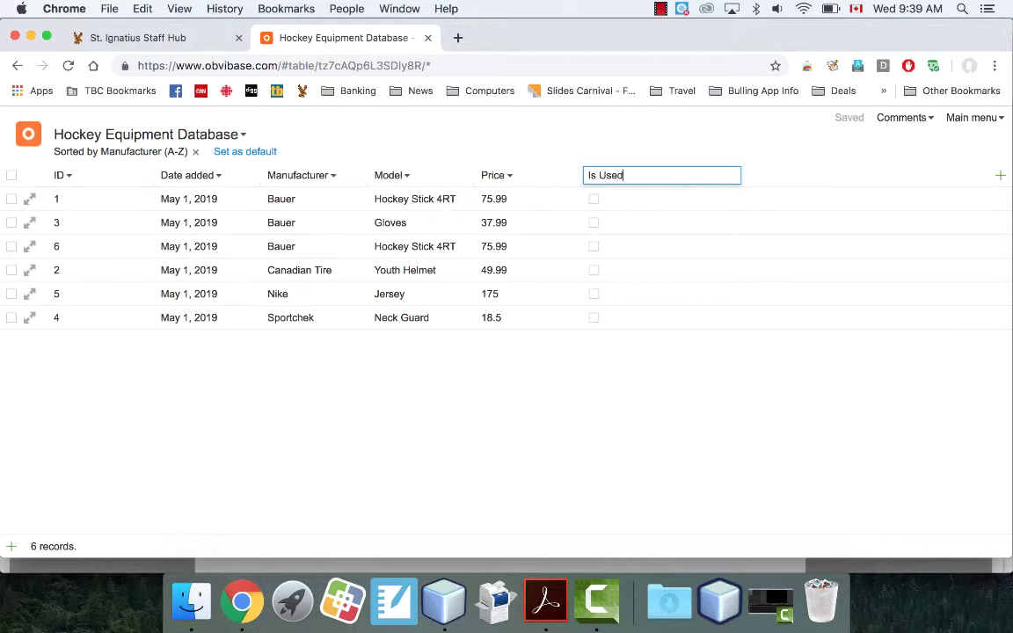
pyautogui.press('Return')
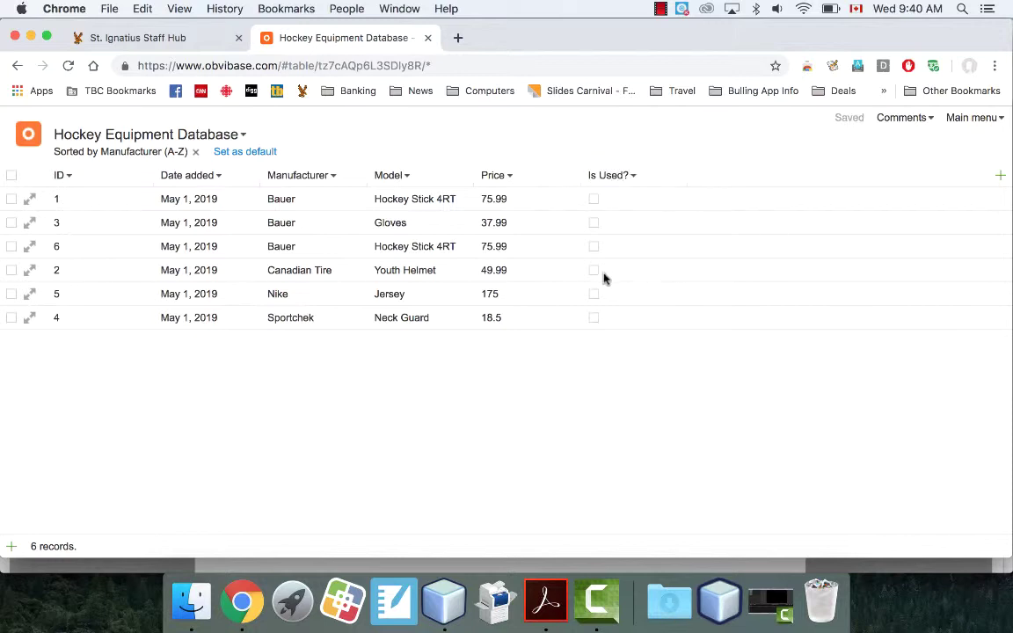
pyautogui.click(594, 270)
# Try checked and unchecked filters on Is Used?, then clear all filters and sorting.
pyautogui.click(633, 176)
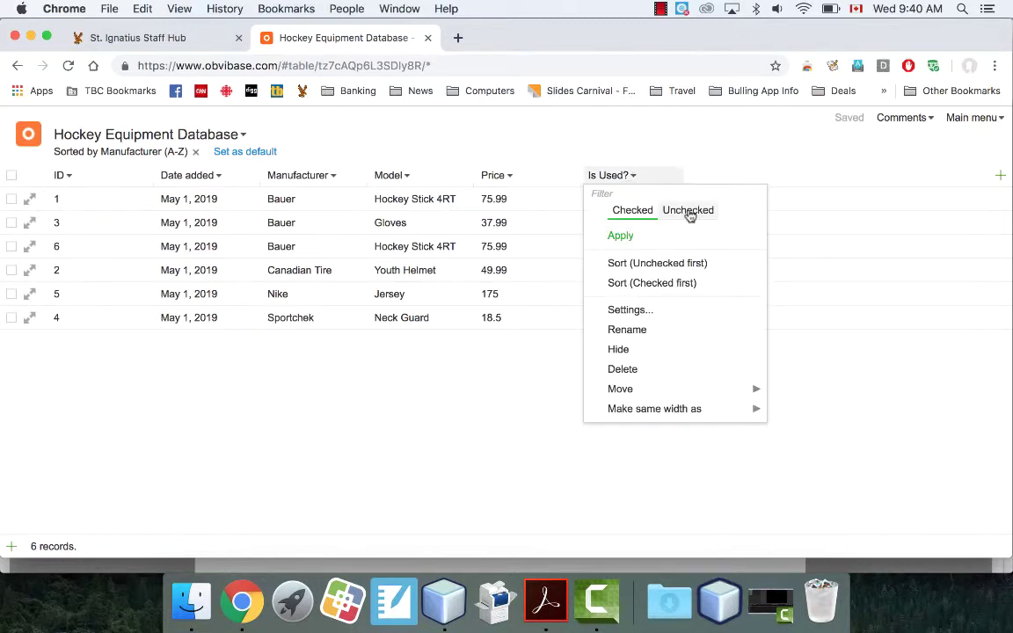
pyautogui.click(631, 211)
pyautogui.click(626, 211)
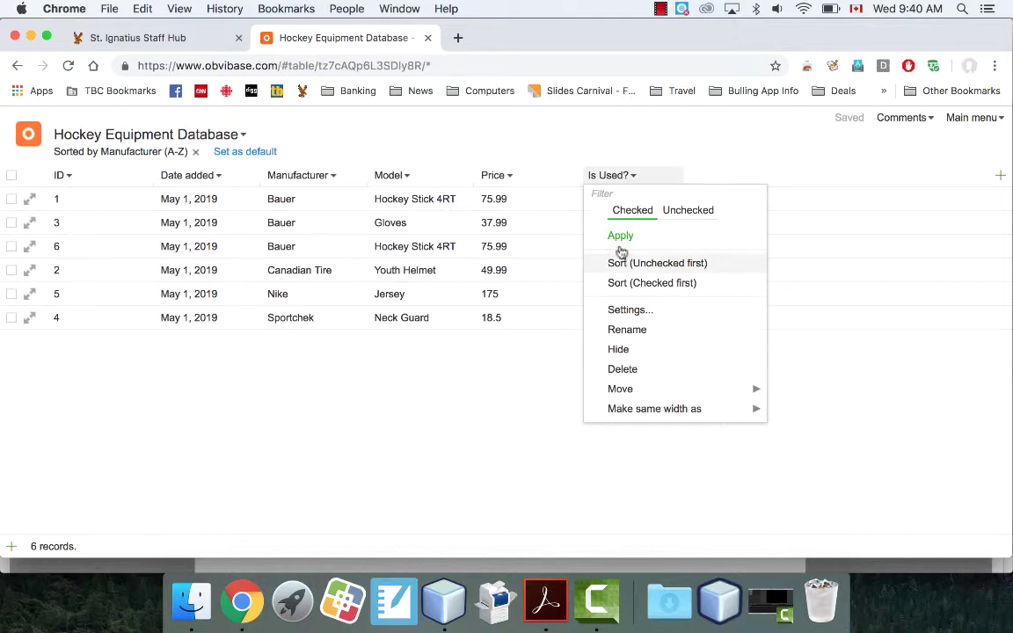
pyautogui.click(620, 236)
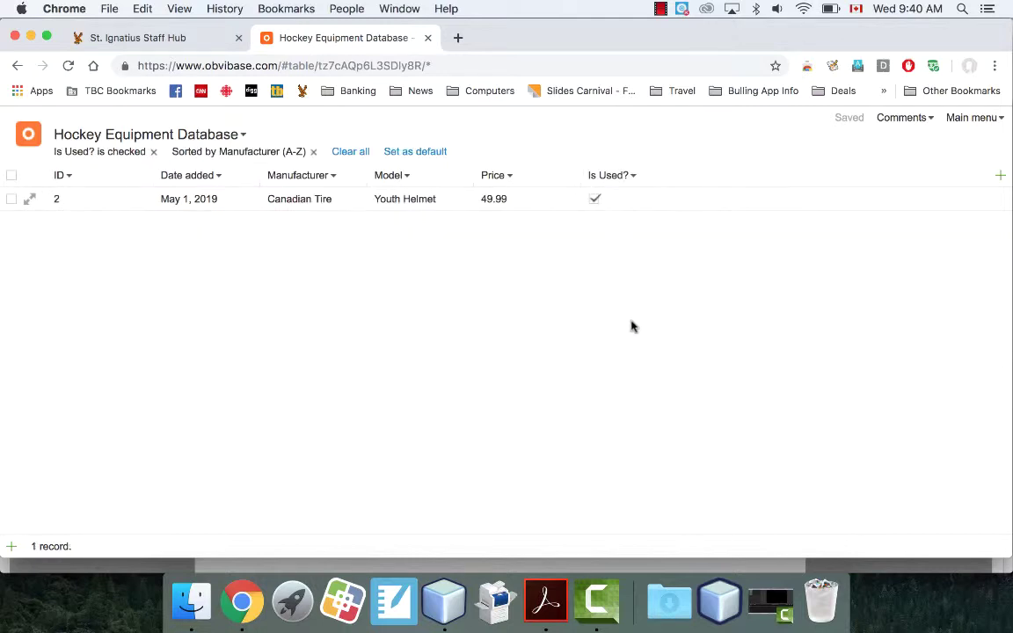
pyautogui.click(620, 176)
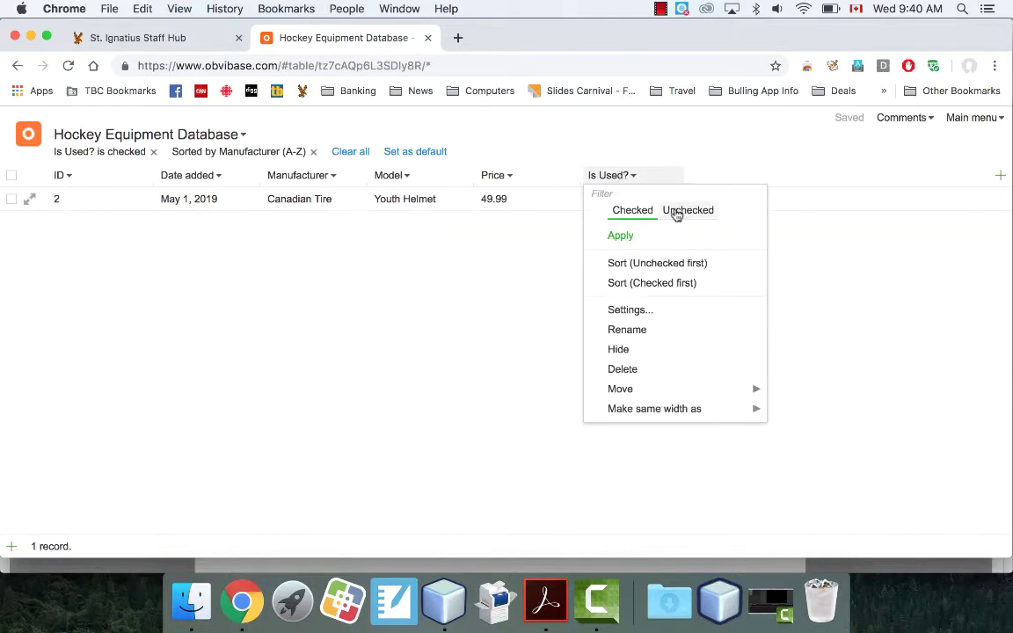
pyautogui.click(624, 236)
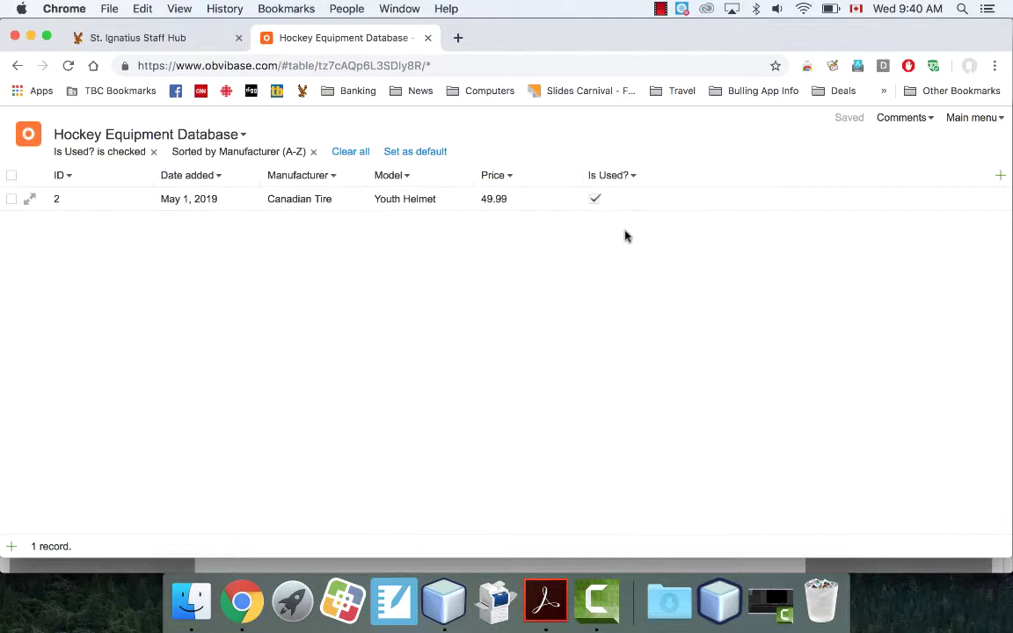
pyautogui.click(632, 175)
pyautogui.click(687, 209)
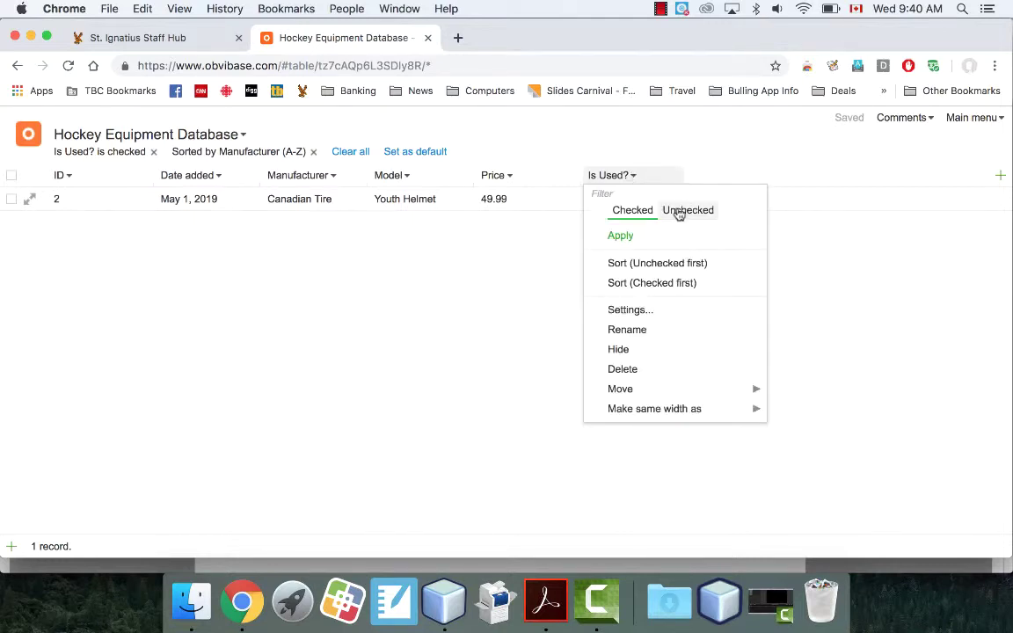
pyautogui.click(621, 234)
pyautogui.click(356, 152)
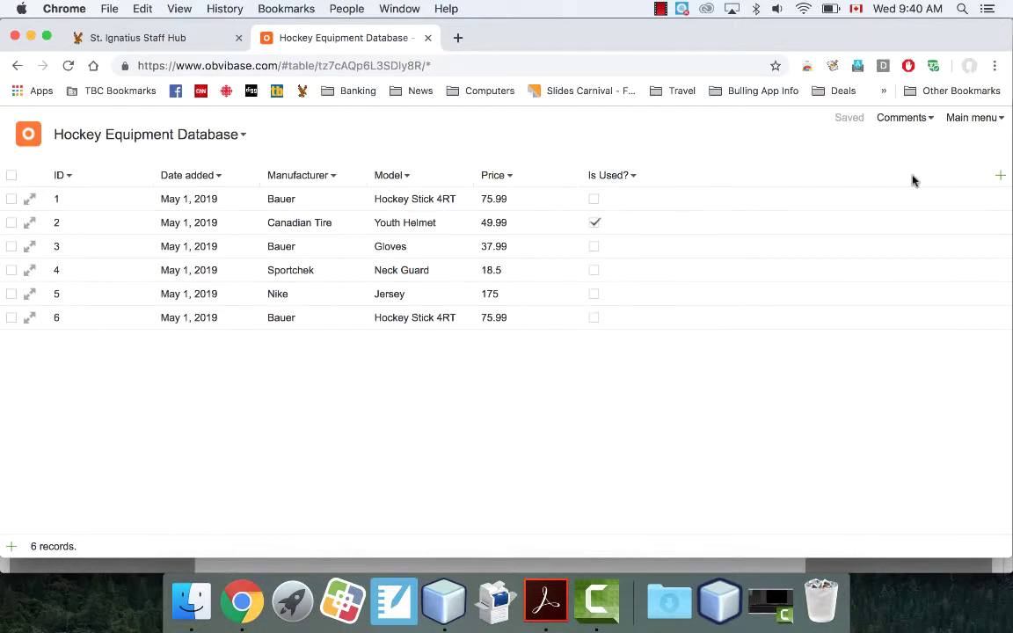
# Add a new text or multiple-choice column named Company.
pyautogui.click(1000, 176)
pyautogui.moveTo(922, 206)
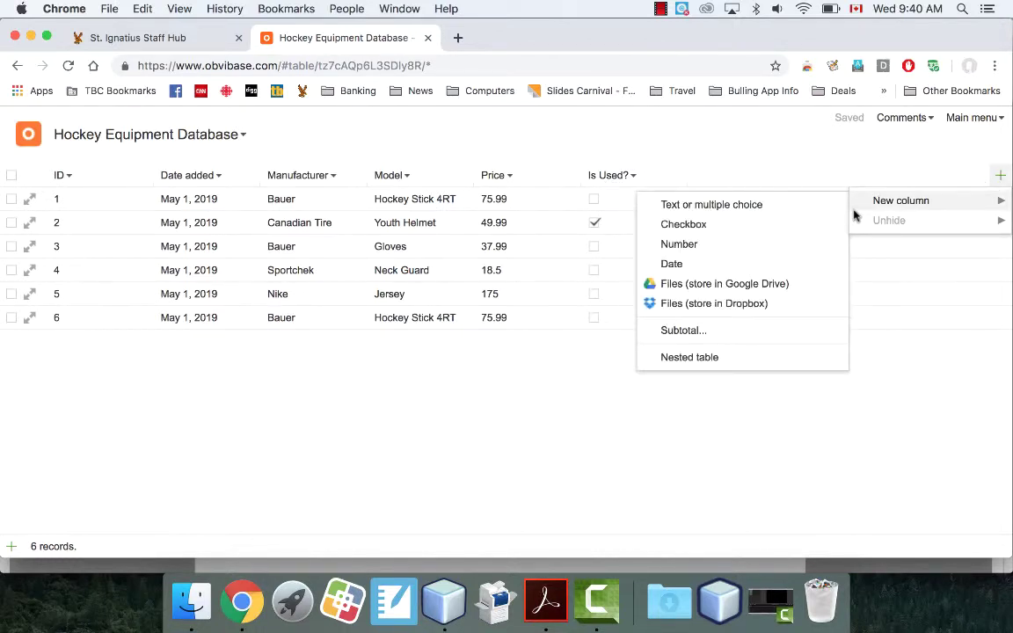
pyautogui.click(735, 206)
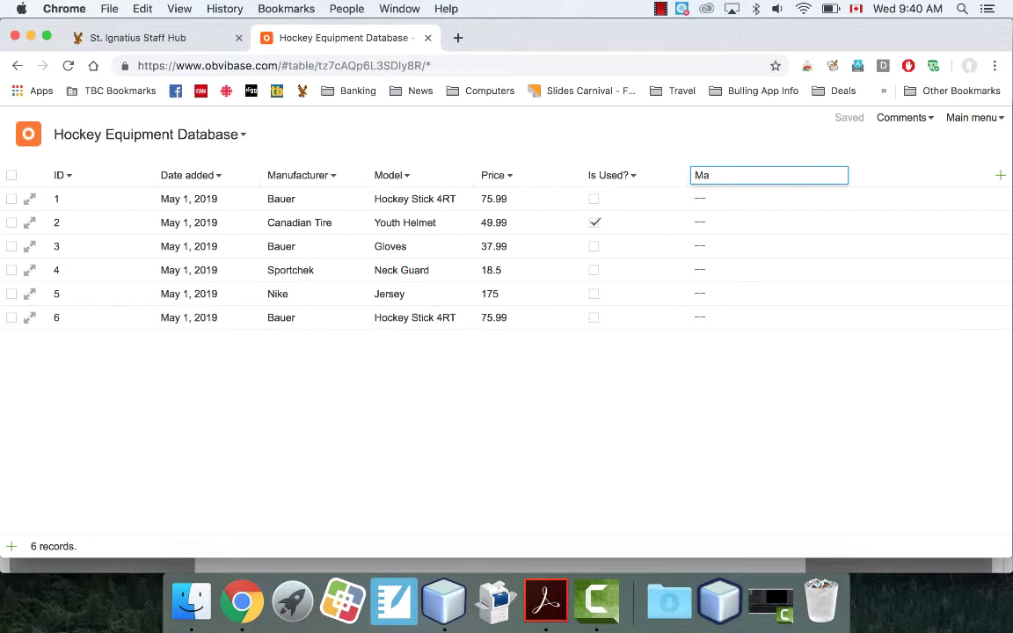
pyautogui.write('Company')
pyautogui.press('Return')
# Limit Company values to a choice list of Bauer, Nike, Reebok and Canadian Tire.
pyautogui.click(739, 175)
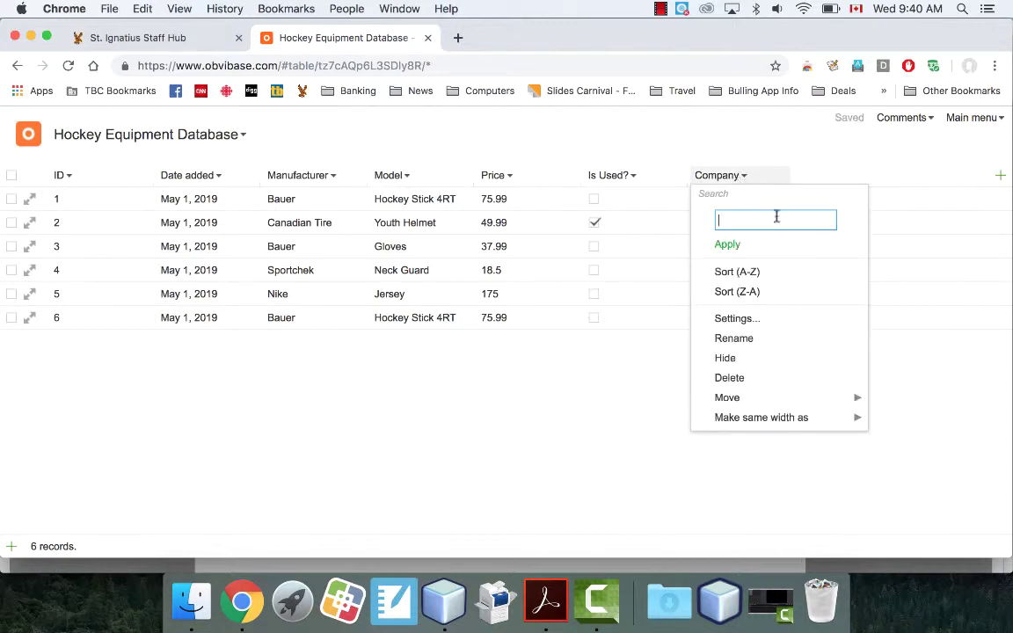
pyautogui.click(737, 318)
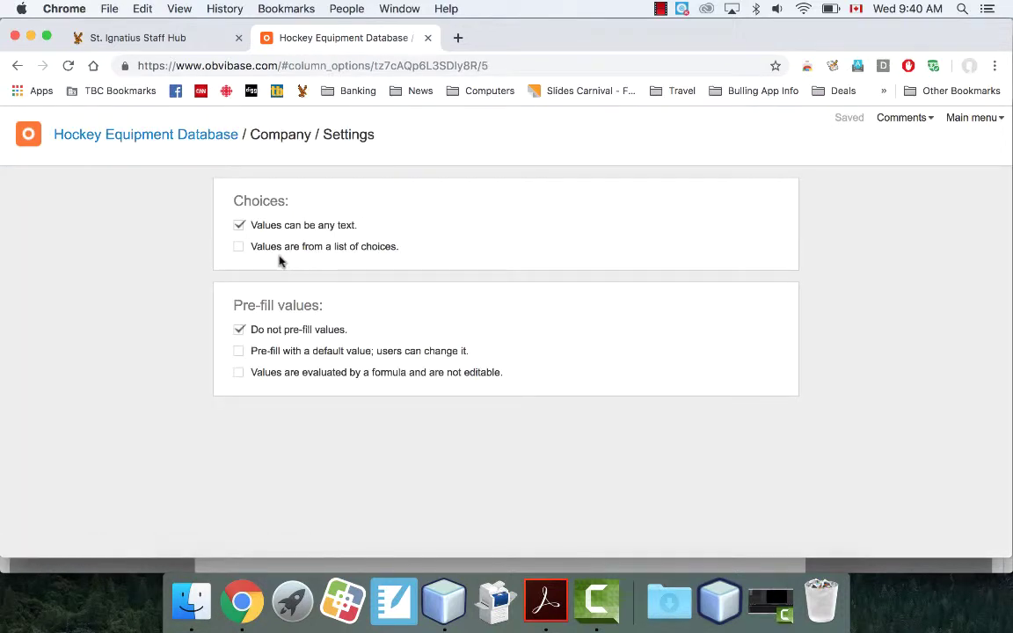
pyautogui.click(239, 247)
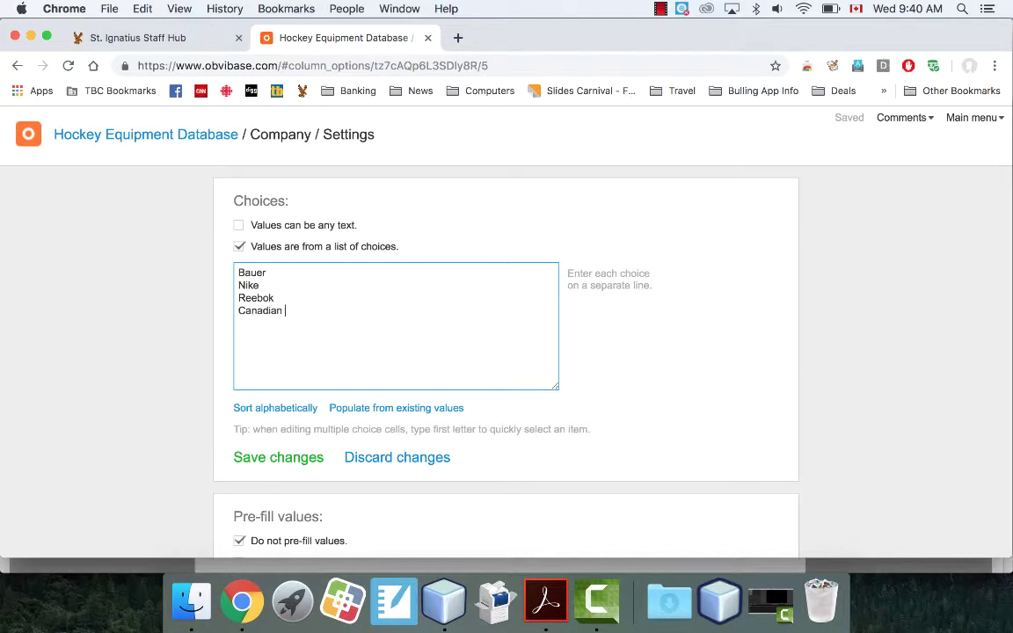
pyautogui.click(280, 458)
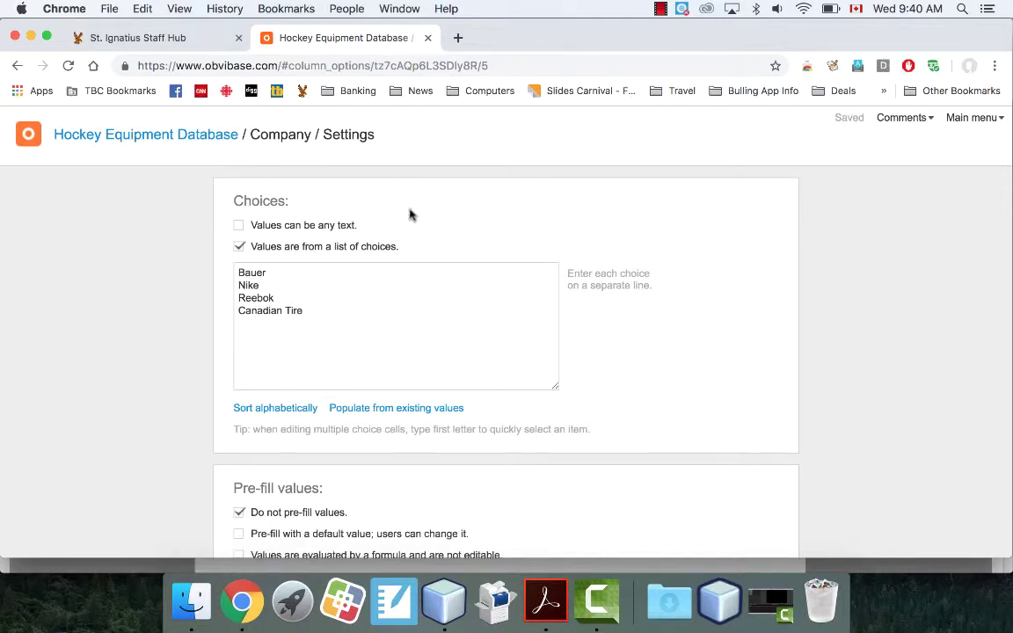
# Set Company to Bauer for record 1 and Reebok for records 2 and 3.
pyautogui.click(147, 136)
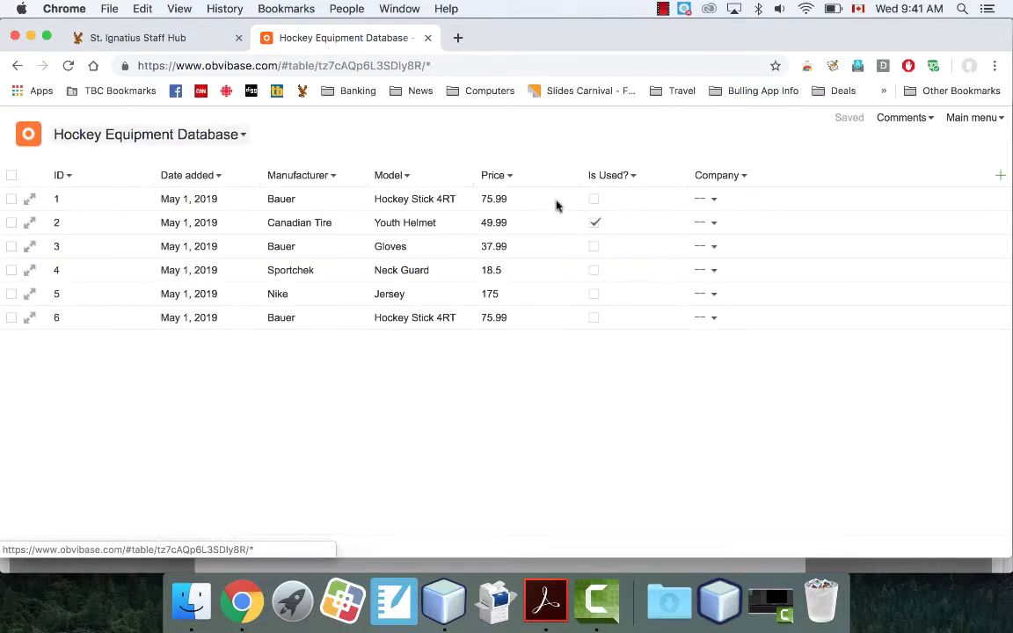
pyautogui.click(715, 201)
pyautogui.click(735, 226)
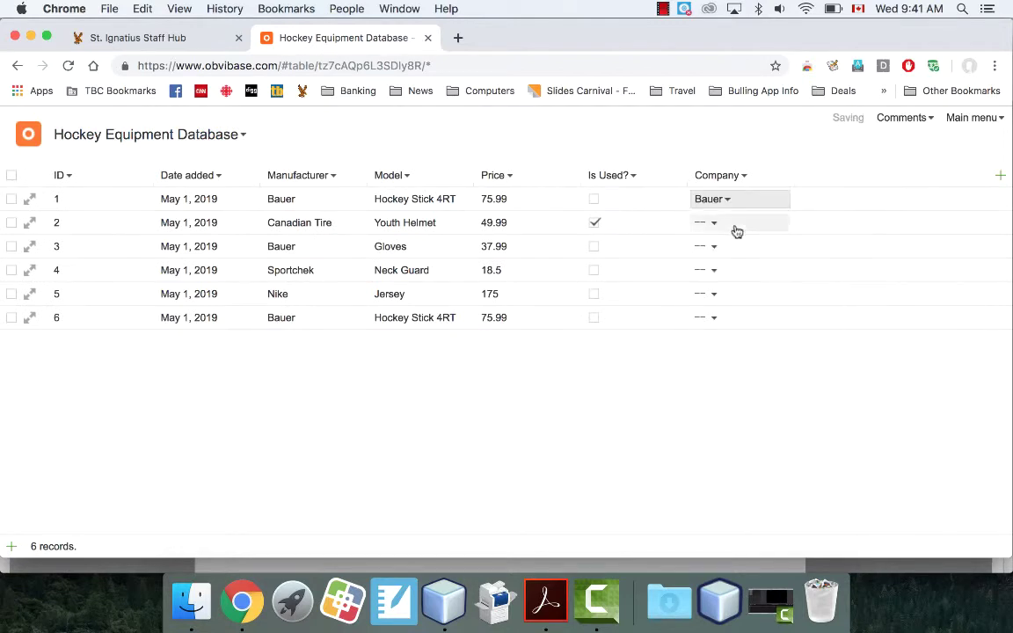
pyautogui.click(715, 224)
pyautogui.click(729, 286)
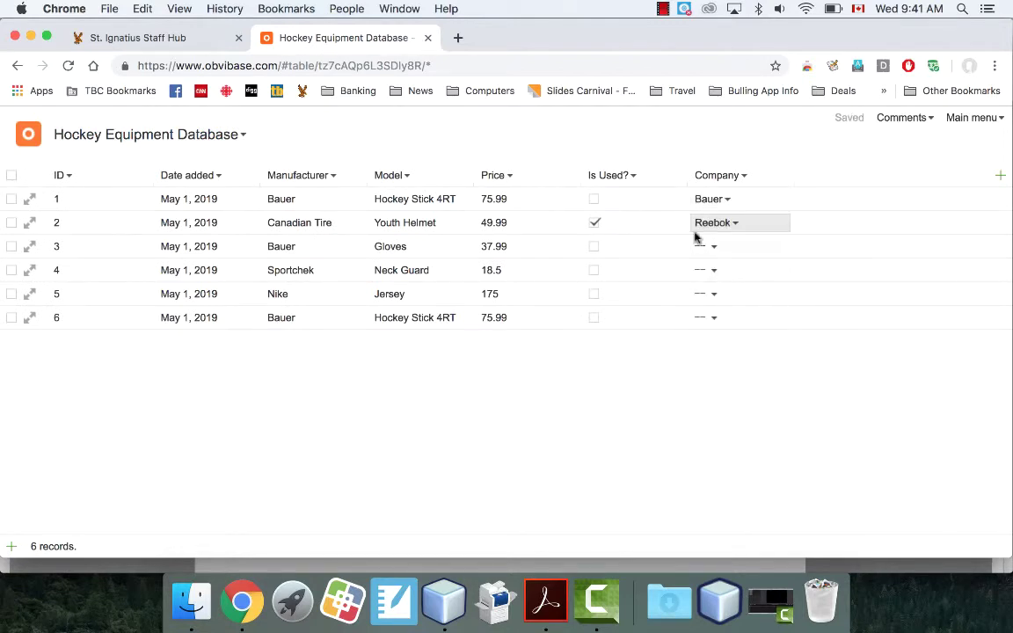
pyautogui.click(712, 247)
pyautogui.click(732, 308)
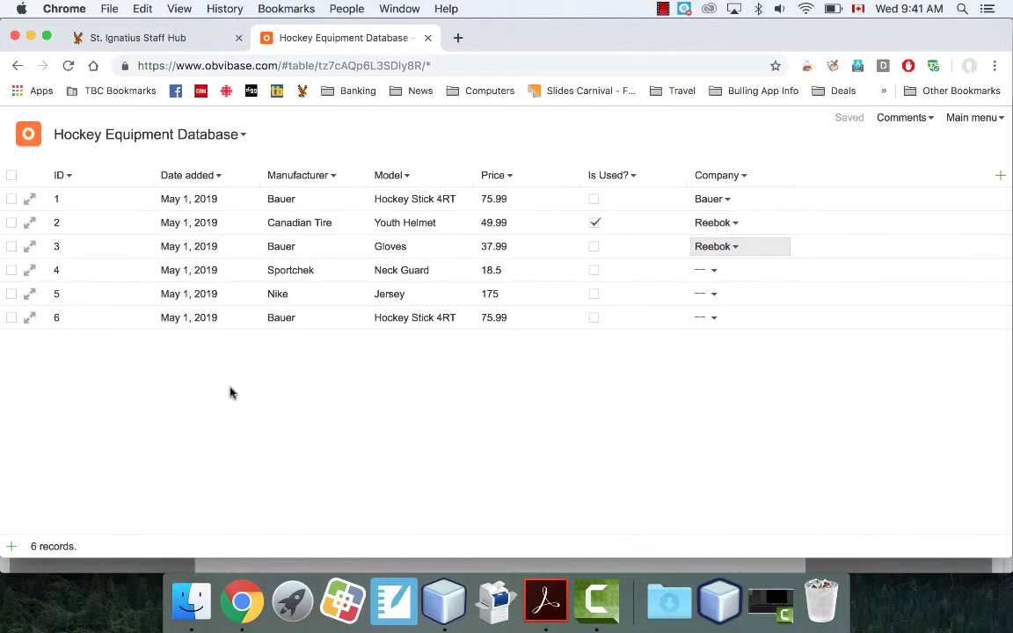
# Delete the Gloves record, then undo the deletion to restore it.
pyautogui.click(11, 246)
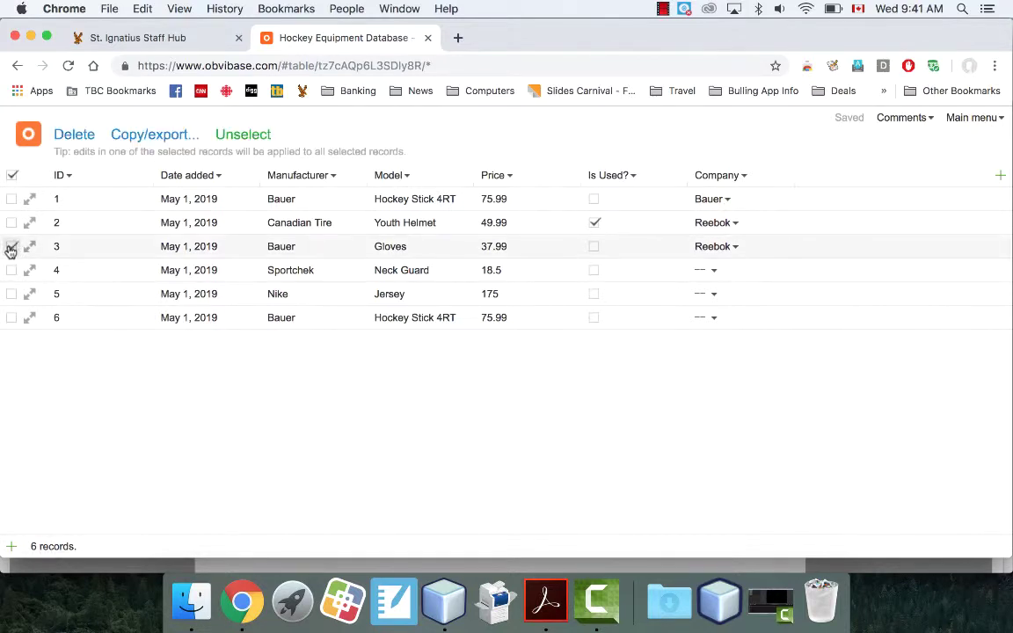
pyautogui.click(69, 135)
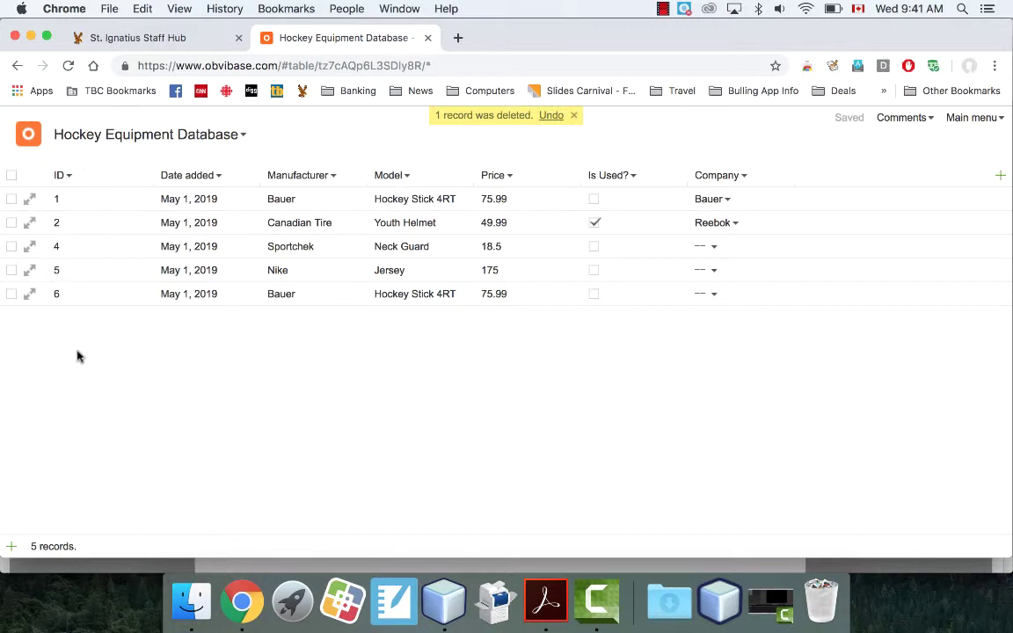
pyautogui.click(551, 115)
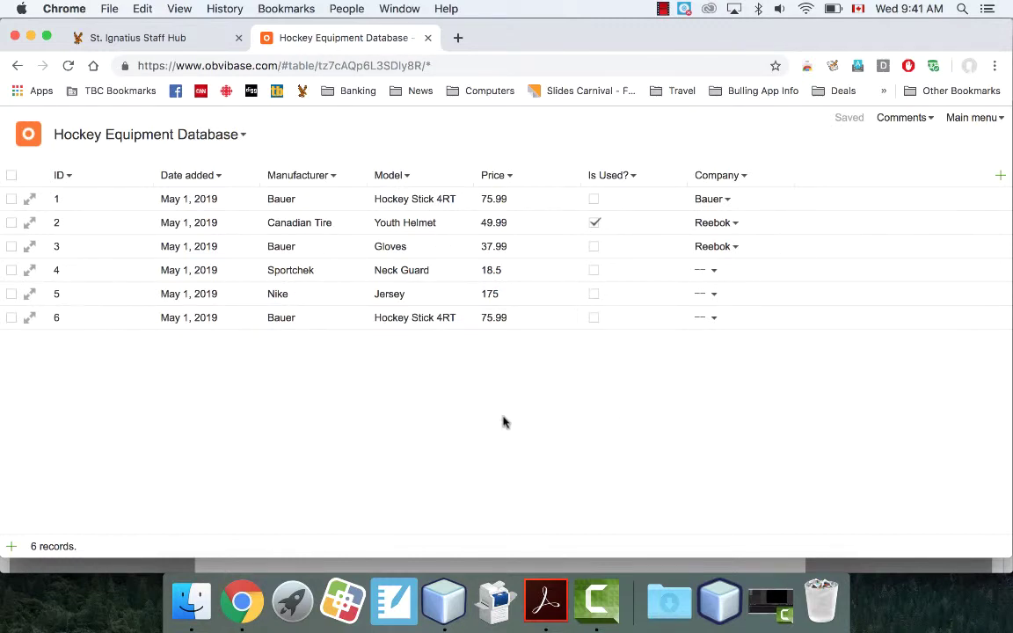
pyautogui.click(973, 119)
pyautogui.click(876, 339)
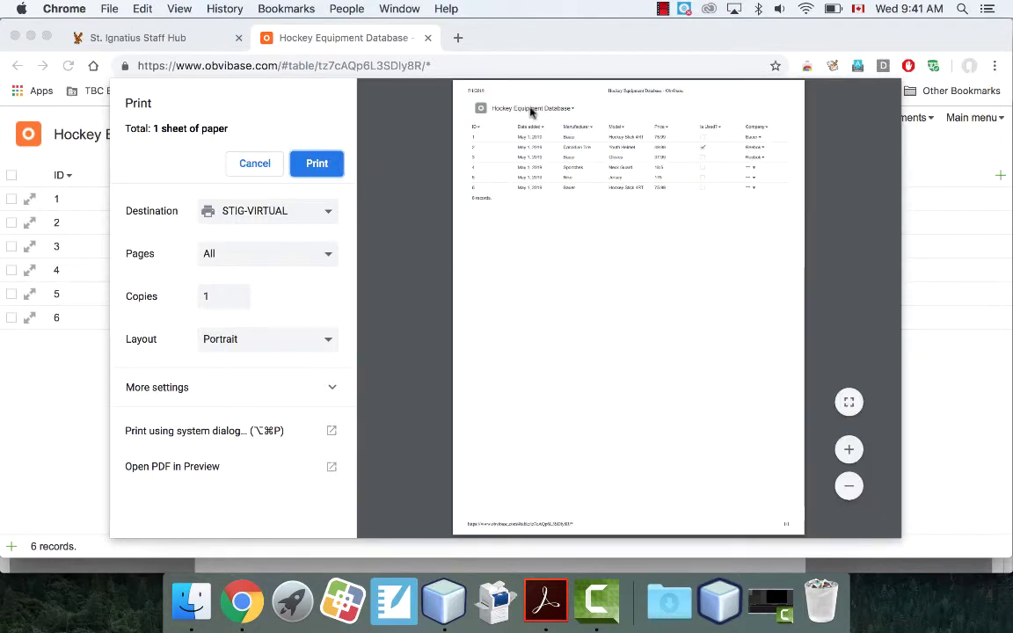
pyautogui.click(239, 168)
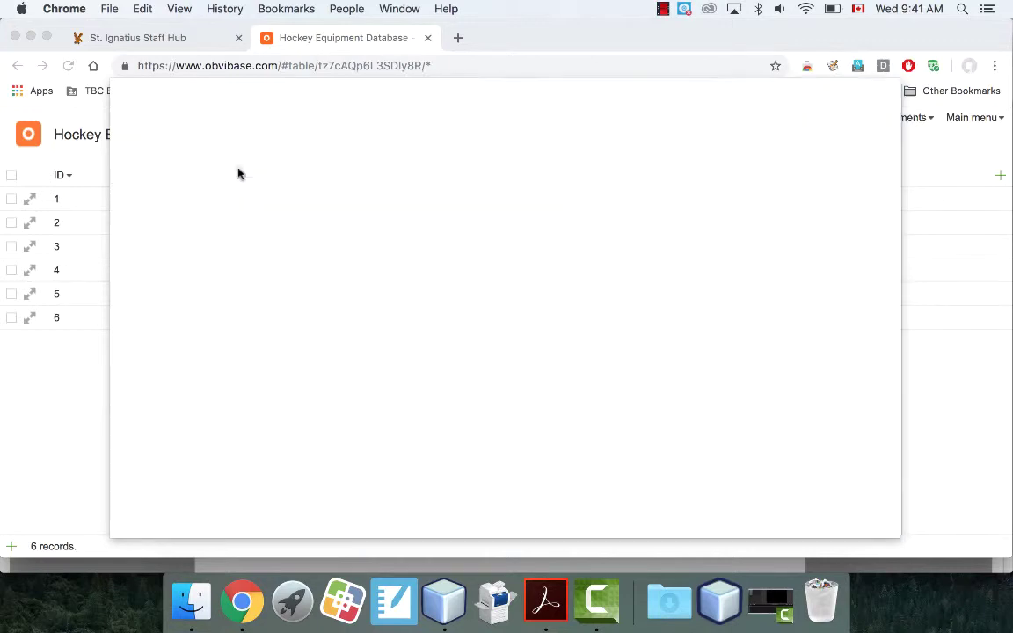
pyautogui.click(959, 118)
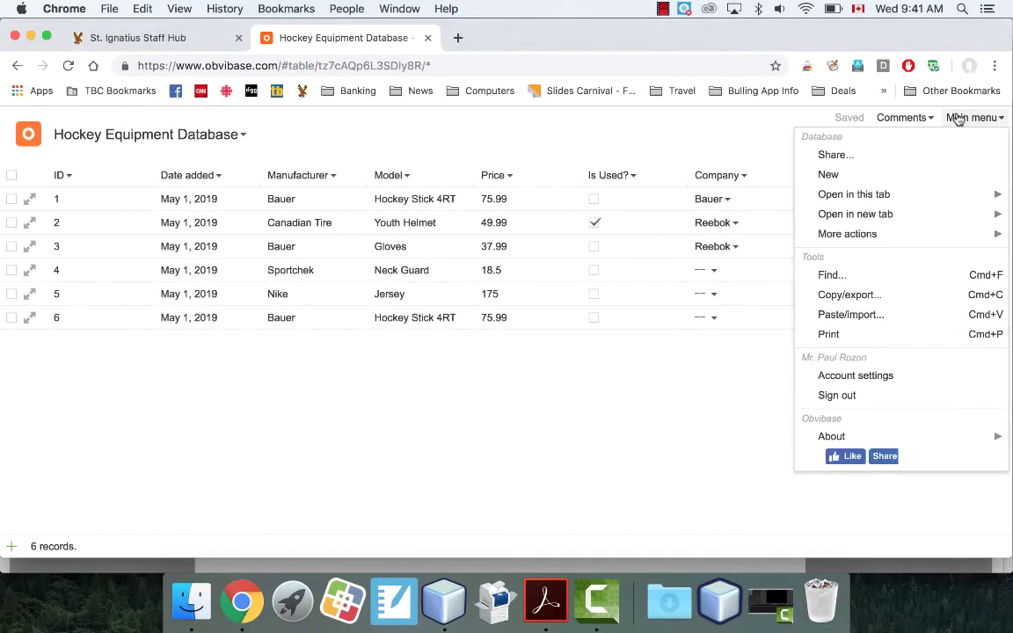
pyautogui.click(894, 299)
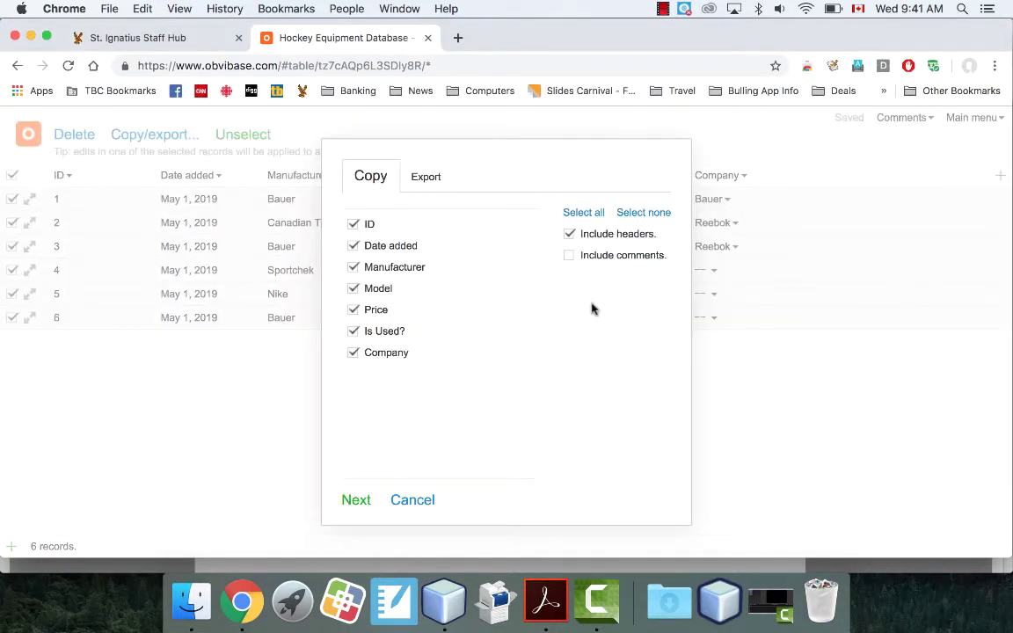
pyautogui.click(423, 176)
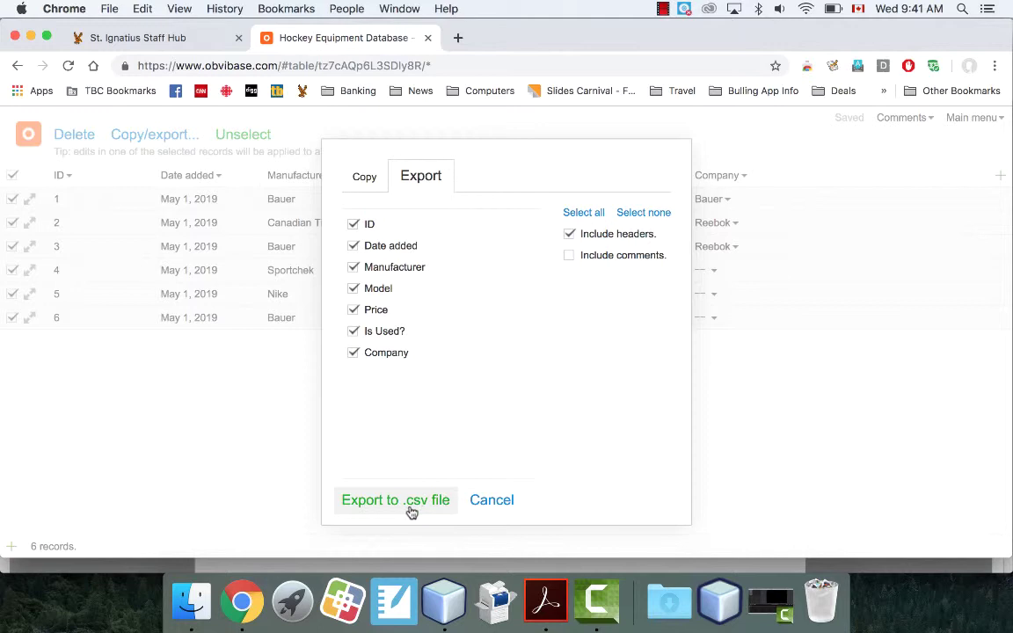
pyautogui.click(485, 501)
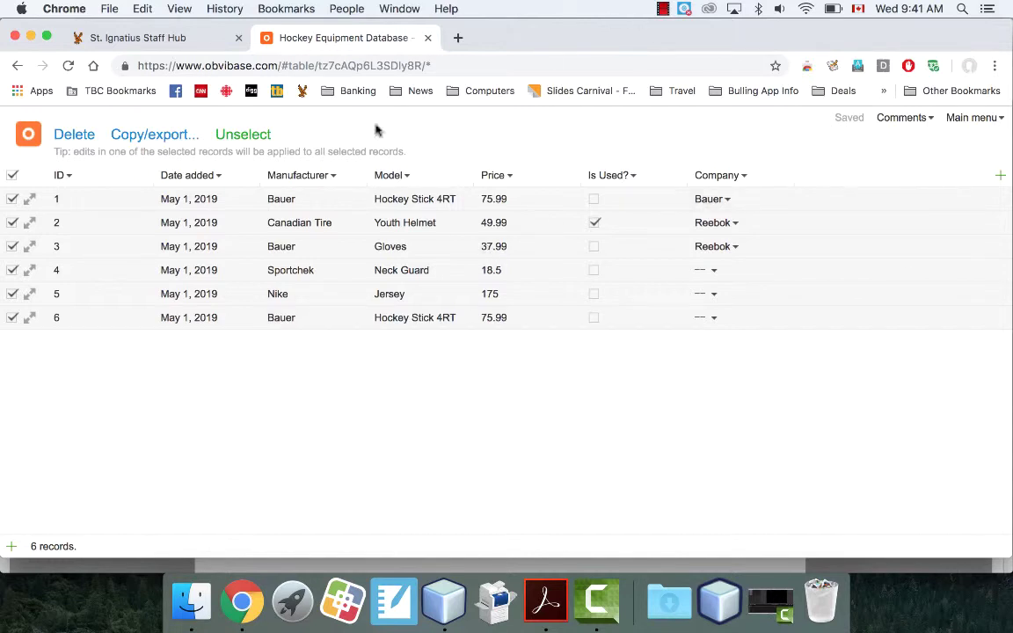
pyautogui.click(978, 118)
pyautogui.moveTo(882, 197)
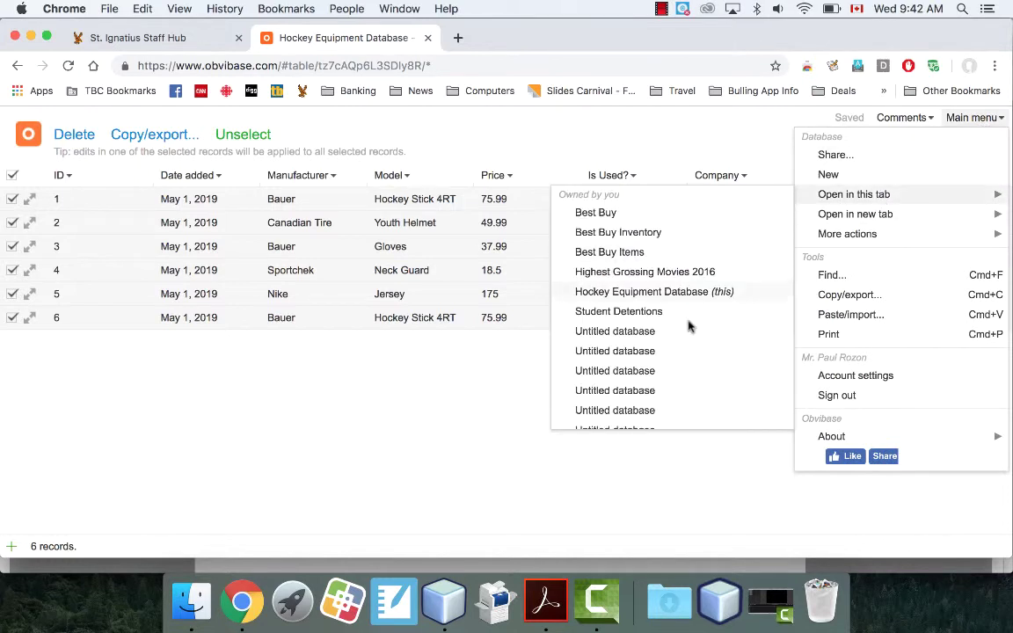
pyautogui.click(638, 456)
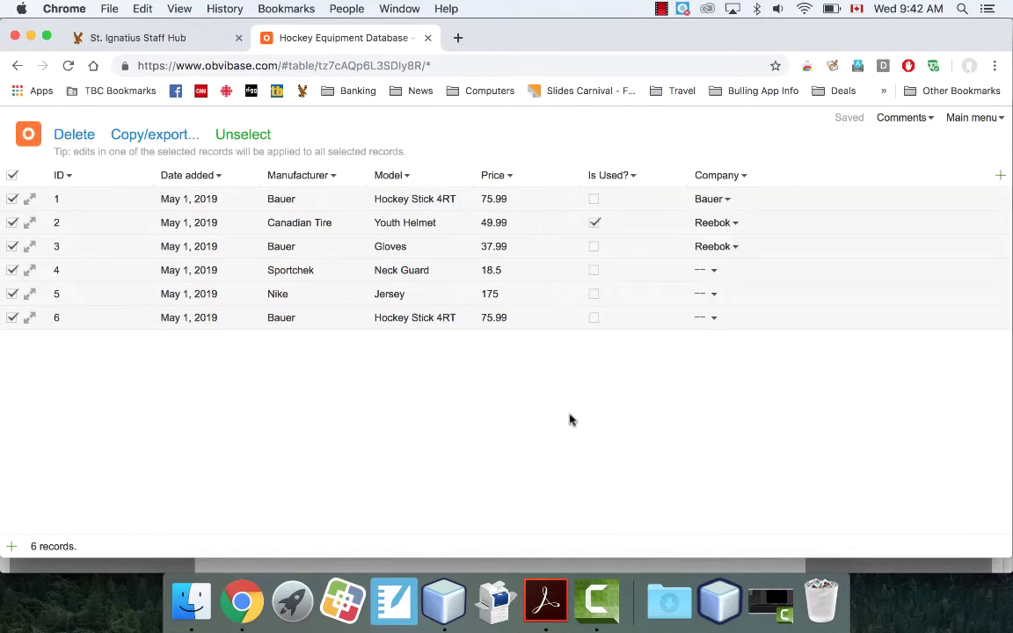